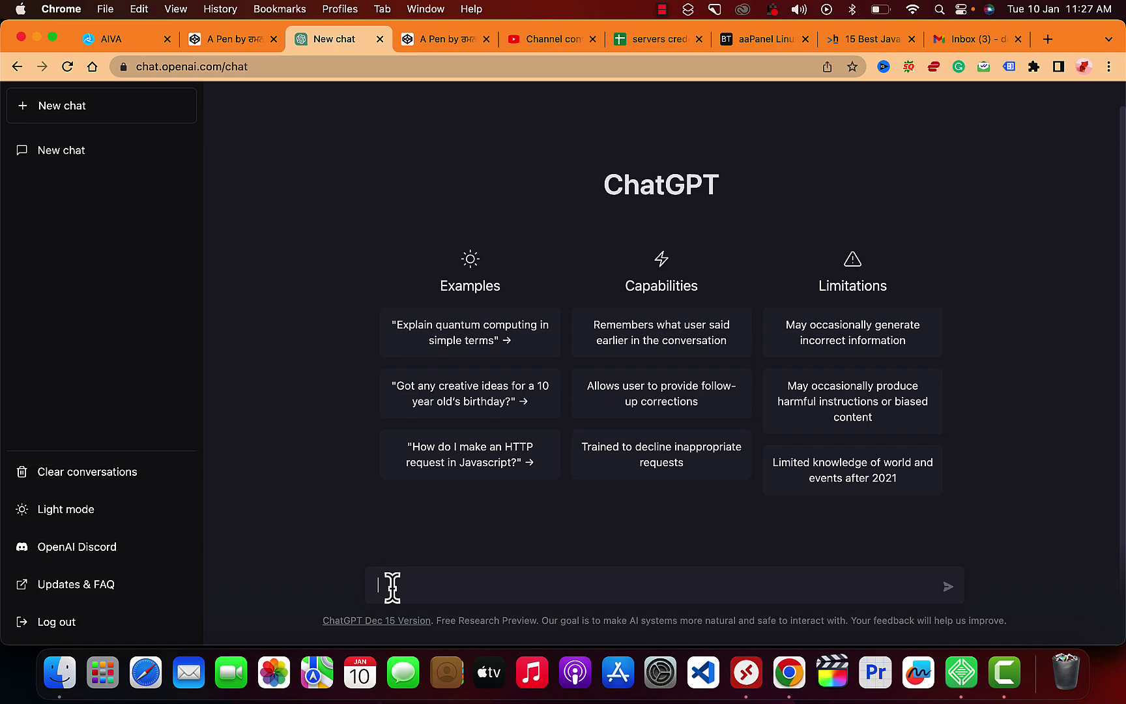
Paste the prompt 'create To Do app using HTML, css and Javascript' into ChatGPT without a trailing newline.
{"action": "type", "text": "create To Do app using HTML, css and Javascript"}
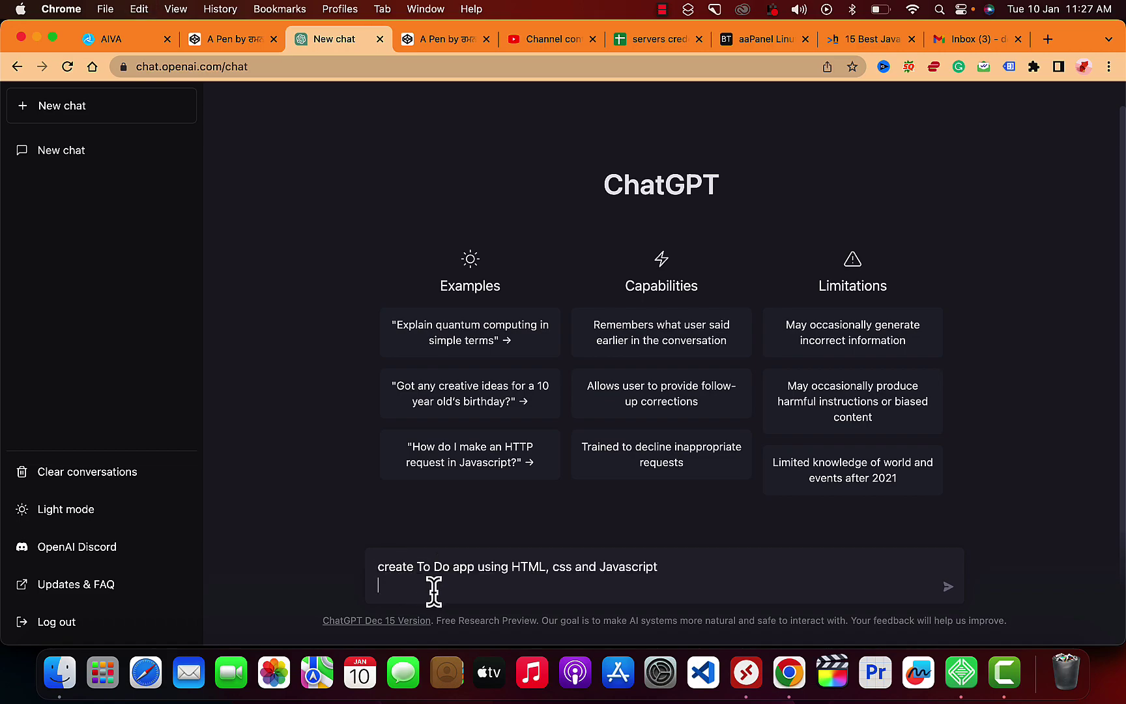
{"action": "key", "text": "BackSpace"}
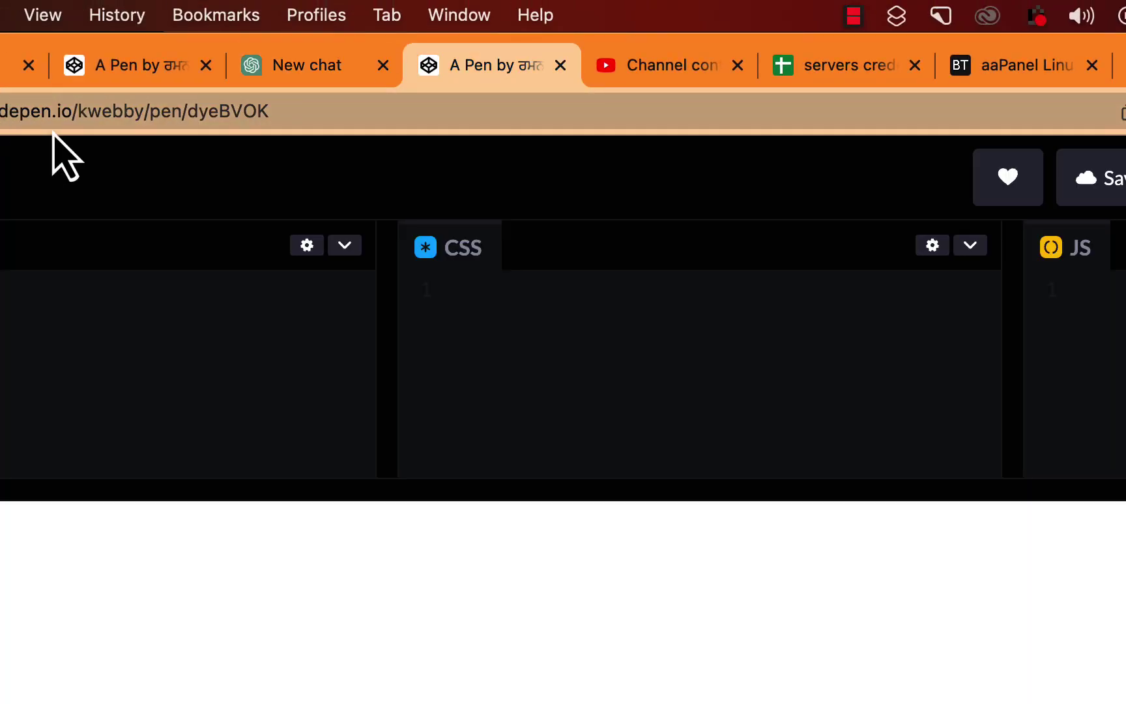
Leave the blank CodePen pen and return to the New chat tab to watch the To-Do reply stream.
{"action": "left_click", "coordinate": [551, 378]}
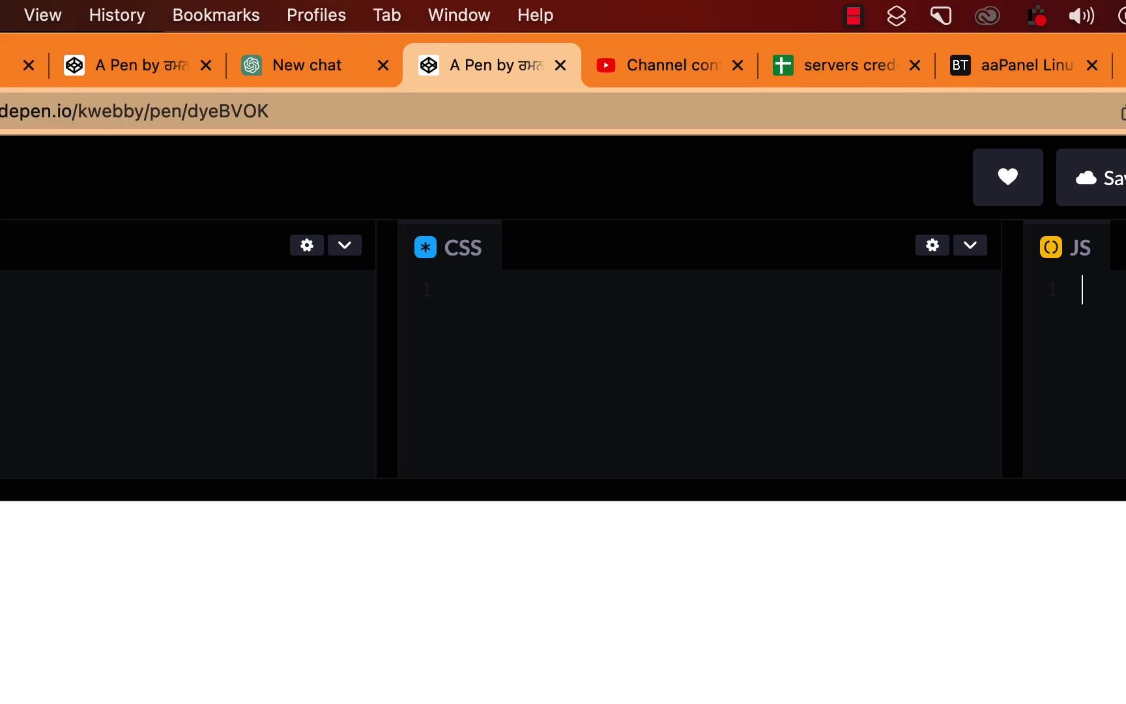
{"action": "left_click", "coordinate": [309, 65]}
{"action": "left_click", "coordinate": [434, 42]}
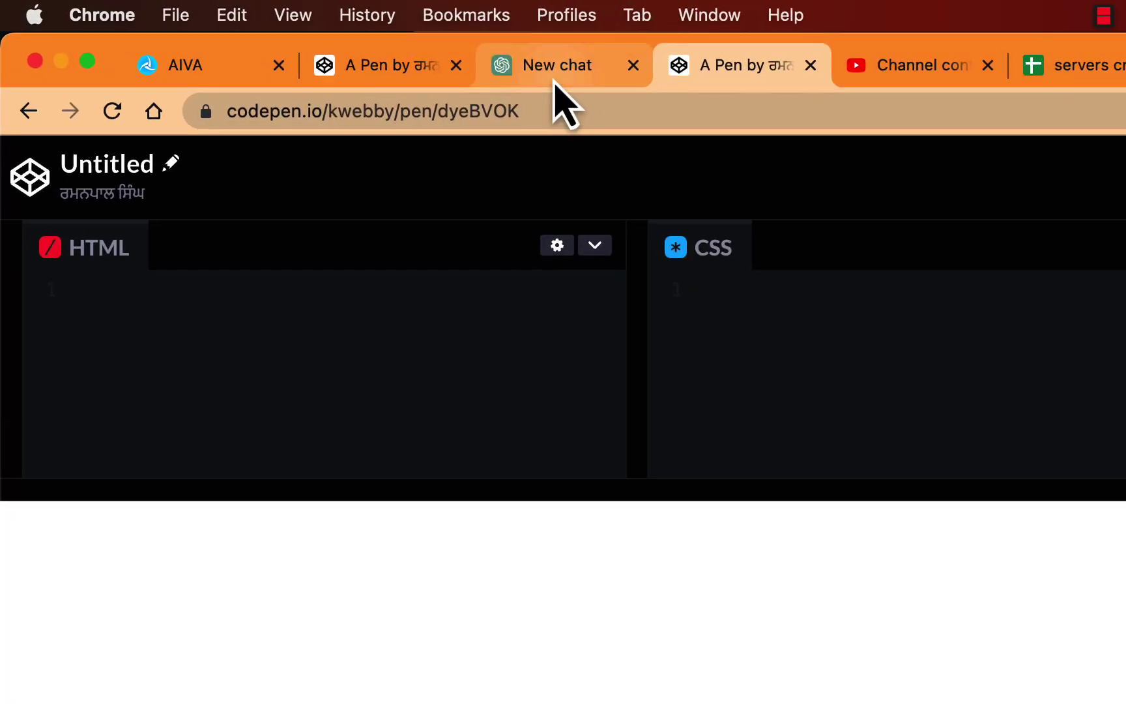
{"action": "left_click", "coordinate": [334, 47]}
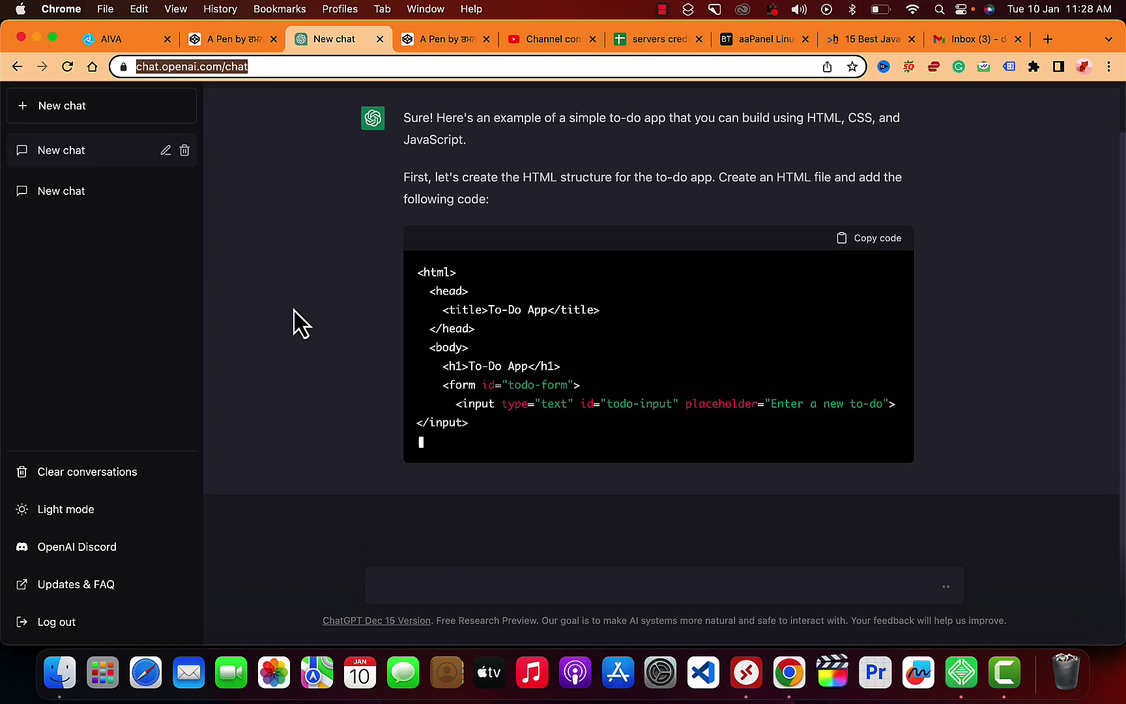
{"action": "scroll", "coordinate": [299, 324], "scroll_direction": "up", "scroll_amount": 2}
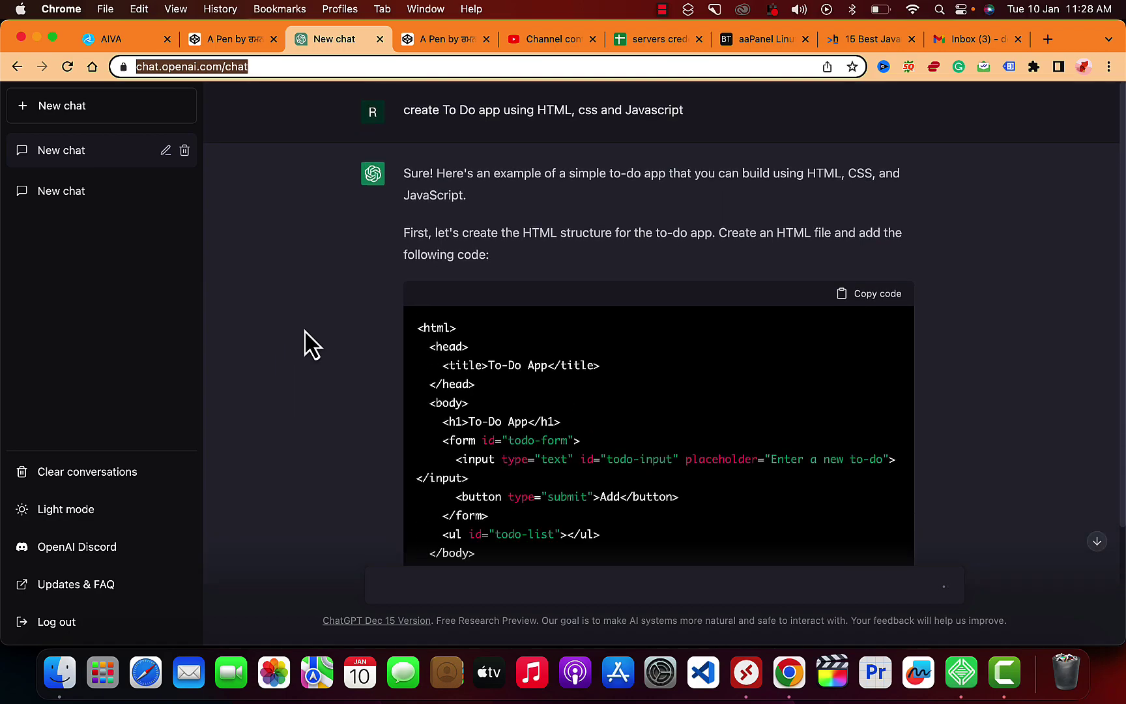
{"action": "scroll", "coordinate": [308, 348], "scroll_direction": "down", "scroll_amount": 5}
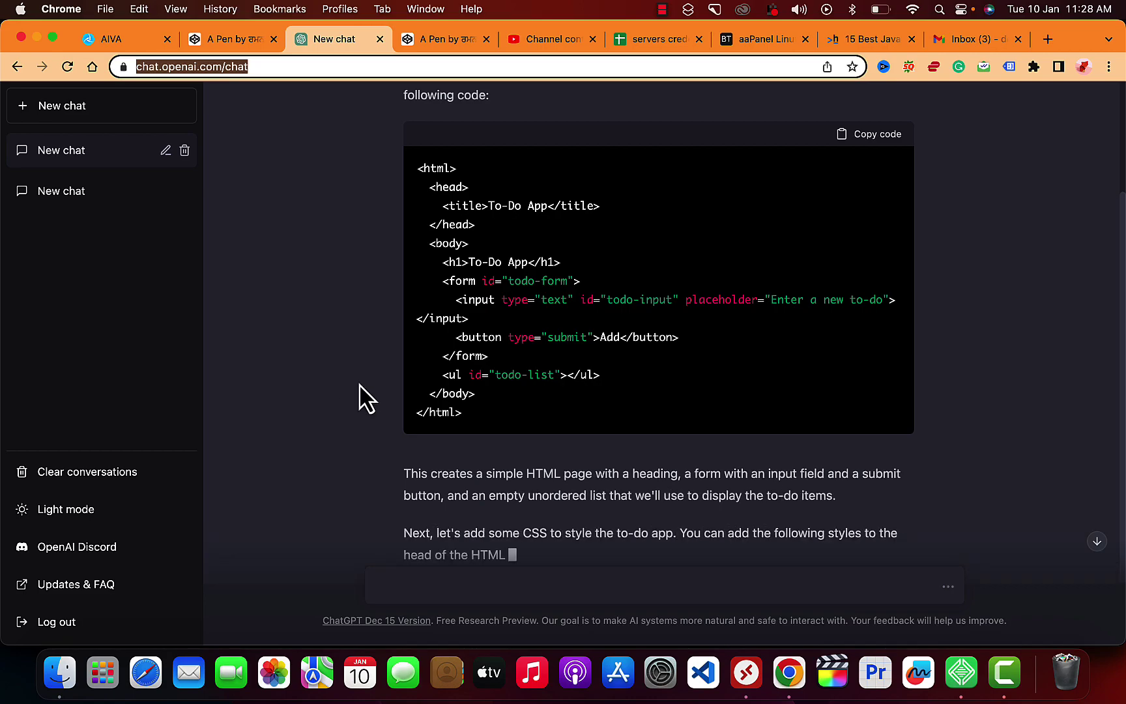
{"action": "scroll", "coordinate": [339, 400], "scroll_direction": "up", "scroll_amount": 3}
{"action": "scroll", "coordinate": [440, 432], "scroll_direction": "down", "scroll_amount": 1}
Paste the answer's HTML code into the pen's HTML editor, then continue reading the reply.
{"action": "left_click", "coordinate": [871, 206]}
{"action": "left_click", "coordinate": [428, 39]}
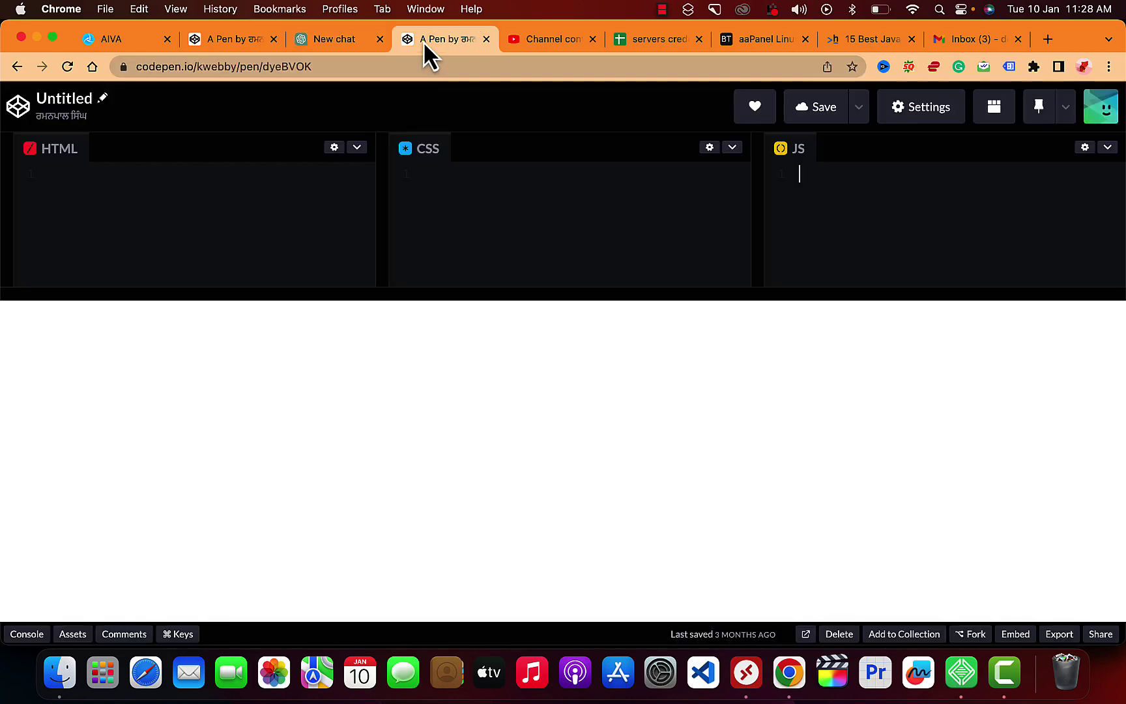
{"action": "key", "text": "super+v"}
{"action": "left_click", "coordinate": [335, 39]}
{"action": "scroll", "coordinate": [370, 507], "scroll_direction": "up", "scroll_amount": 3}
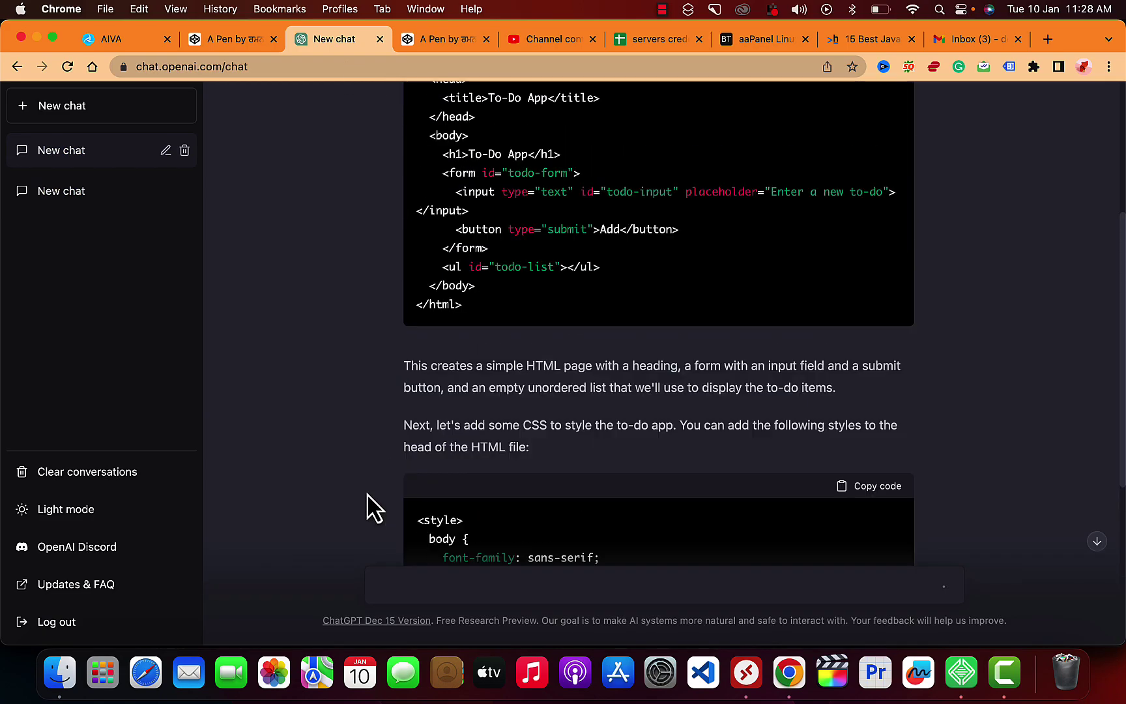
{"action": "scroll", "coordinate": [369, 504], "scroll_direction": "up", "scroll_amount": 2}
{"action": "right_click", "coordinate": [370, 503]}
{"action": "left_click", "coordinate": [307, 531]}
{"action": "scroll", "coordinate": [308, 531], "scroll_direction": "down", "scroll_amount": 4}
{"action": "scroll", "coordinate": [309, 532], "scroll_direction": "down", "scroll_amount": 2}
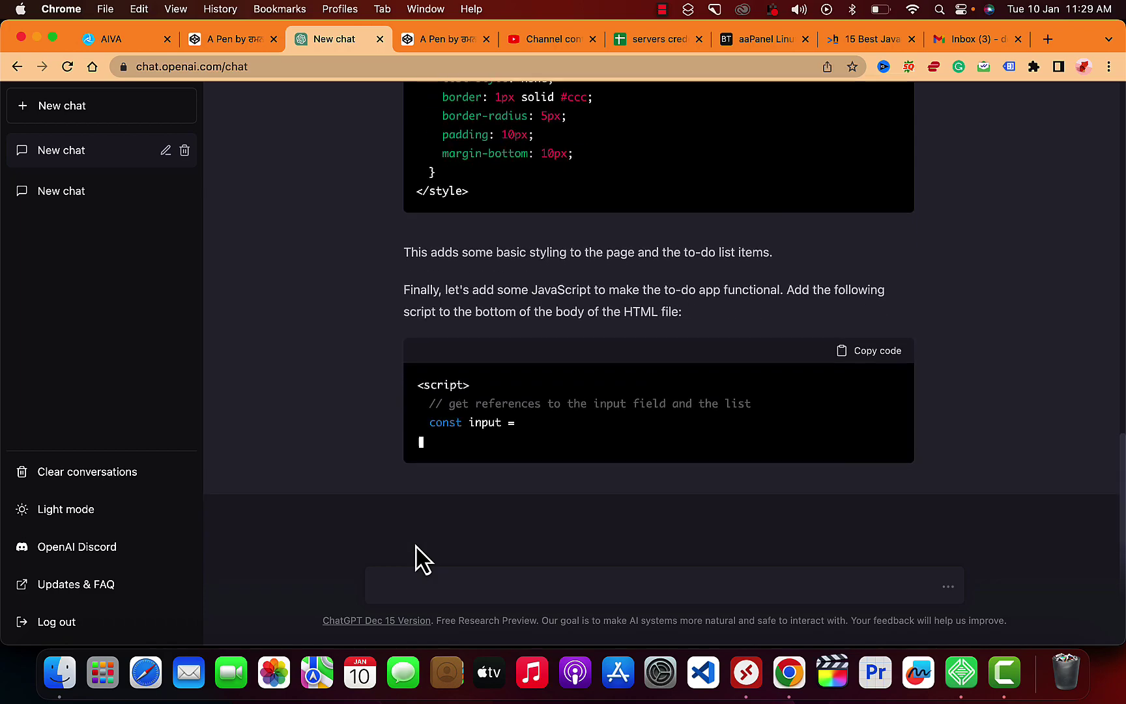
{"action": "scroll", "coordinate": [410, 466], "scroll_direction": "up", "scroll_amount": 2}
{"action": "scroll", "coordinate": [409, 466], "scroll_direction": "down", "scroll_amount": 3}
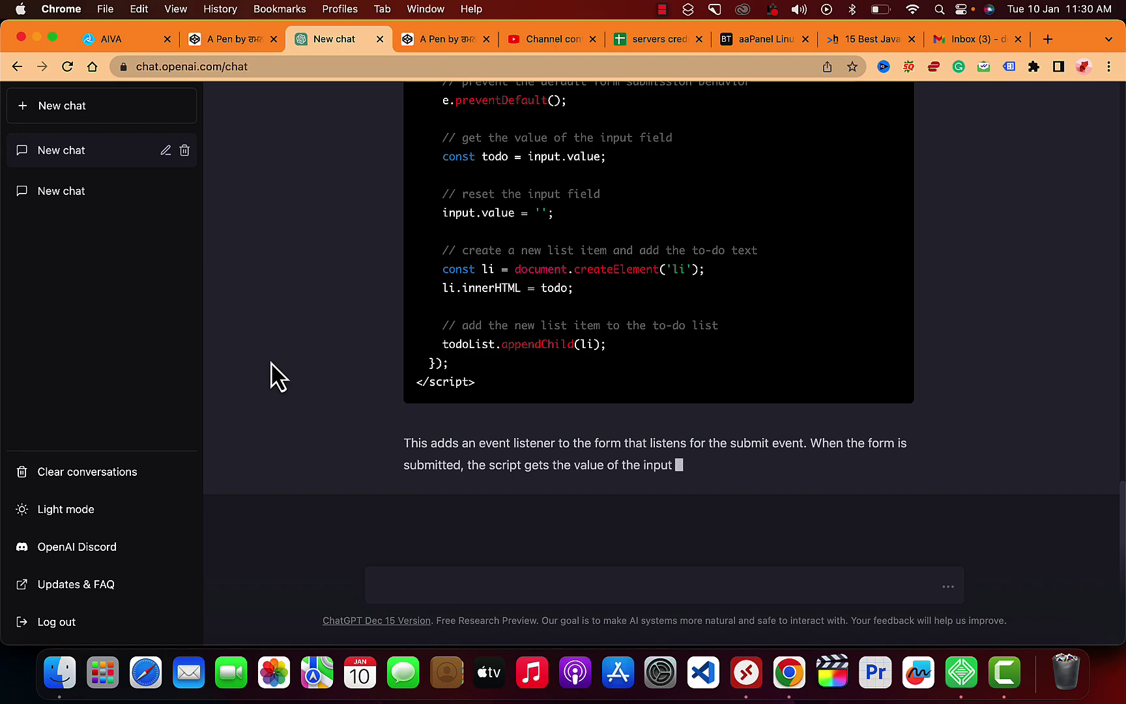
{"action": "scroll", "coordinate": [311, 396], "scroll_direction": "up", "scroll_amount": 5}
{"action": "scroll", "coordinate": [312, 396], "scroll_direction": "up", "scroll_amount": 5}
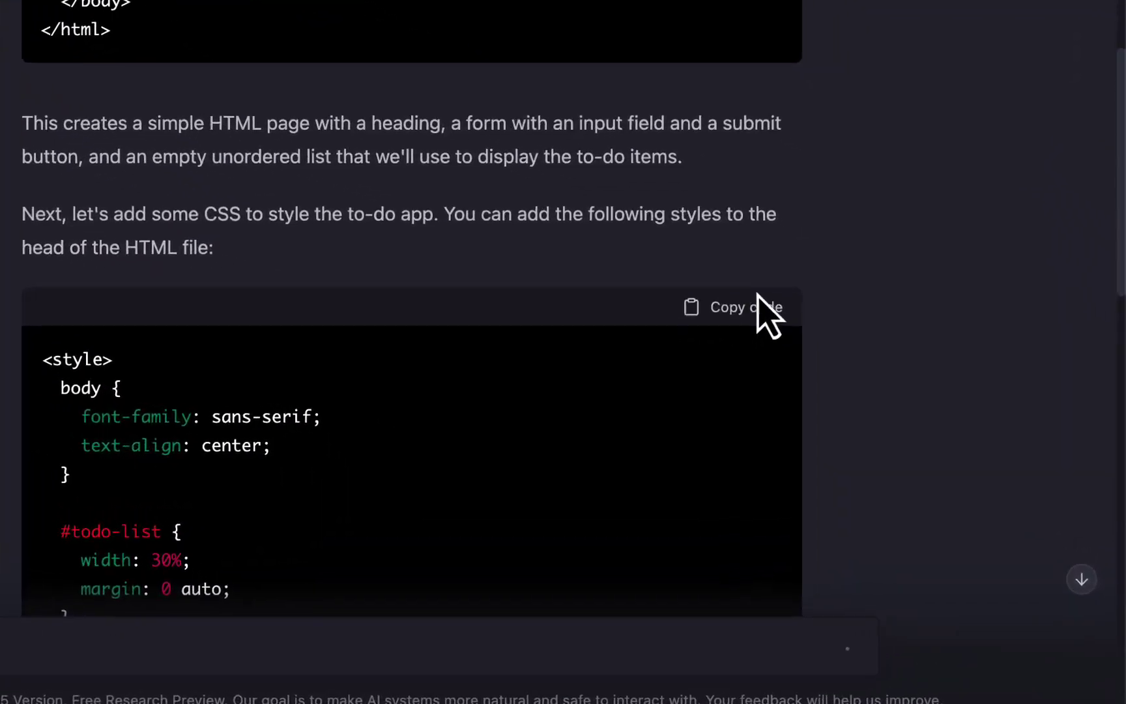
Copy the answer's CSS into the pen's CSS editor and strip its <style> and </style> tags.
{"action": "left_click", "coordinate": [884, 348]}
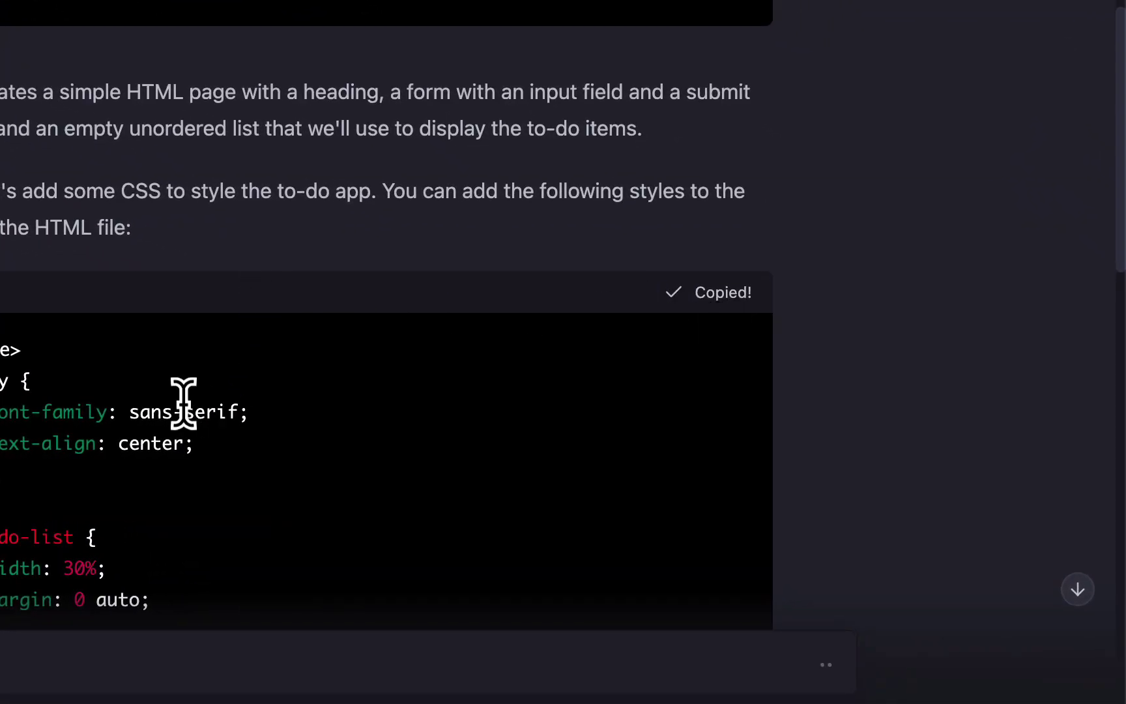
{"action": "scroll", "coordinate": [189, 419], "scroll_direction": "down", "scroll_amount": 3}
{"action": "scroll", "coordinate": [186, 409], "scroll_direction": "down", "scroll_amount": 3}
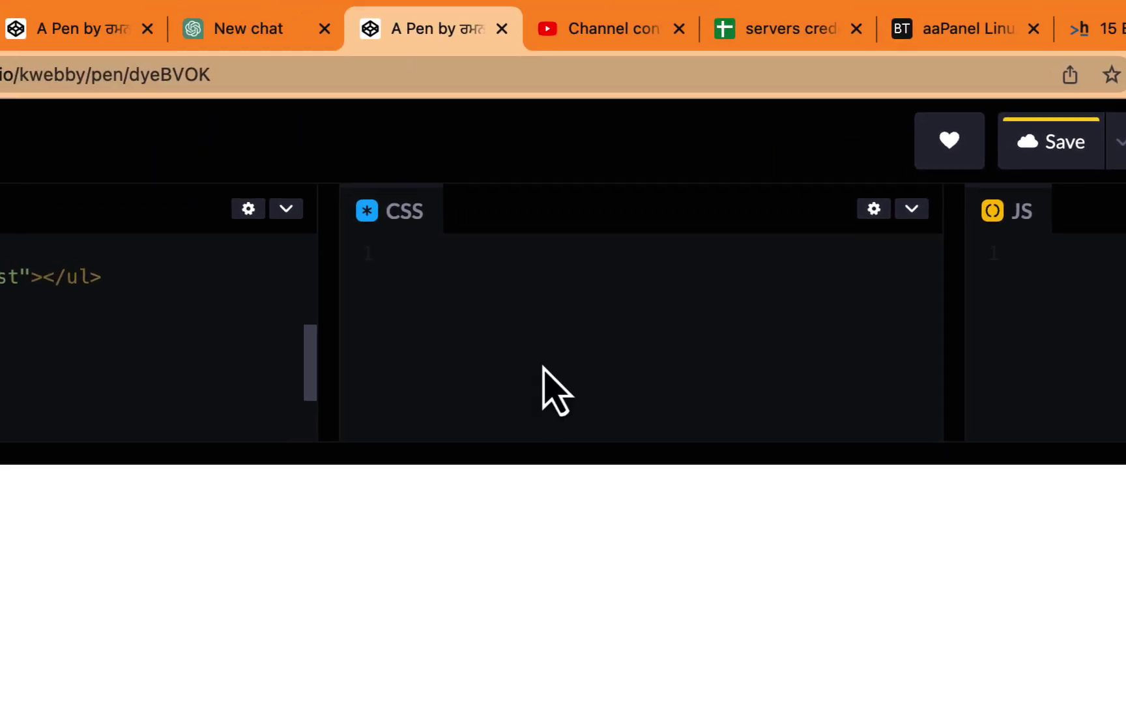
{"action": "left_click", "coordinate": [536, 334]}
{"action": "key", "text": "ctrl+v"}
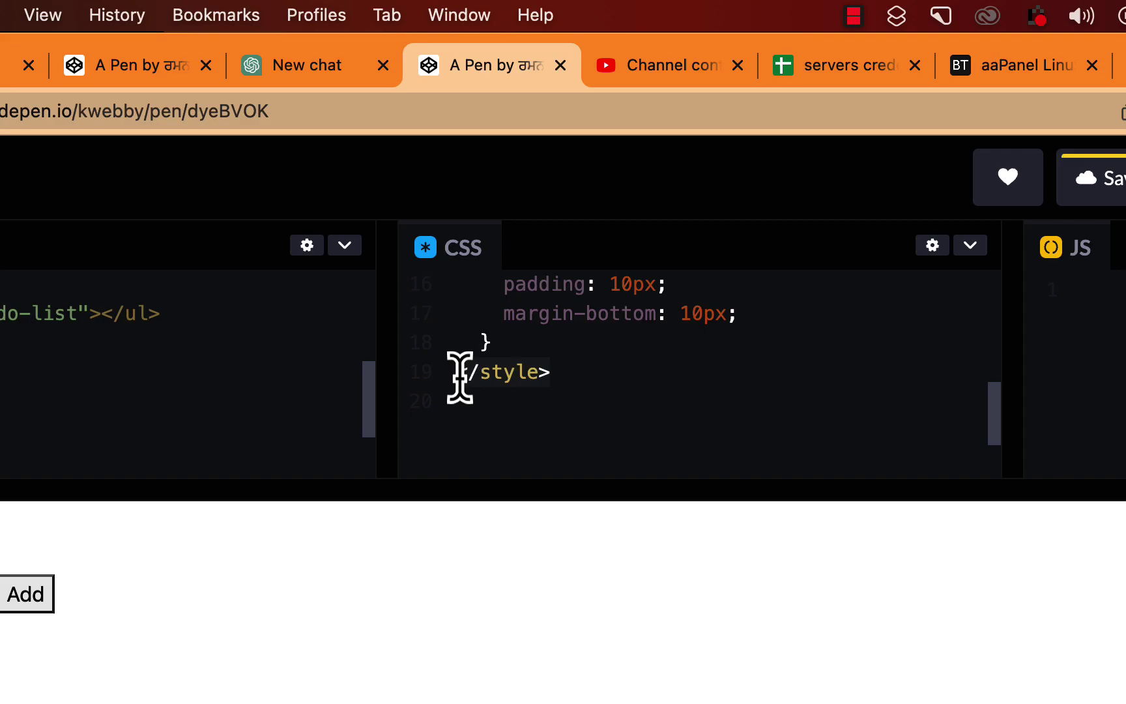
{"action": "left_click", "coordinate": [568, 372]}
{"action": "key", "text": "super+BackSpace"}
{"action": "scroll", "coordinate": [497, 308], "scroll_direction": "up", "scroll_amount": 10}
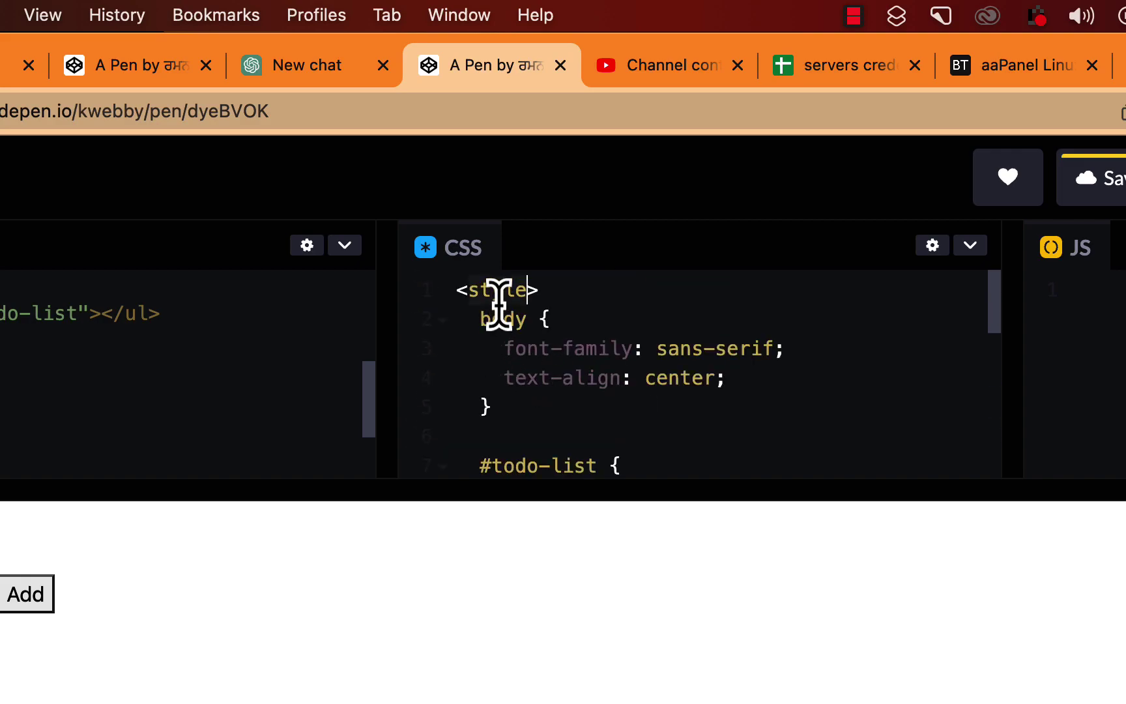
{"action": "key", "text": "alt+BackSpace"}
{"action": "key", "text": "BackSpace"}
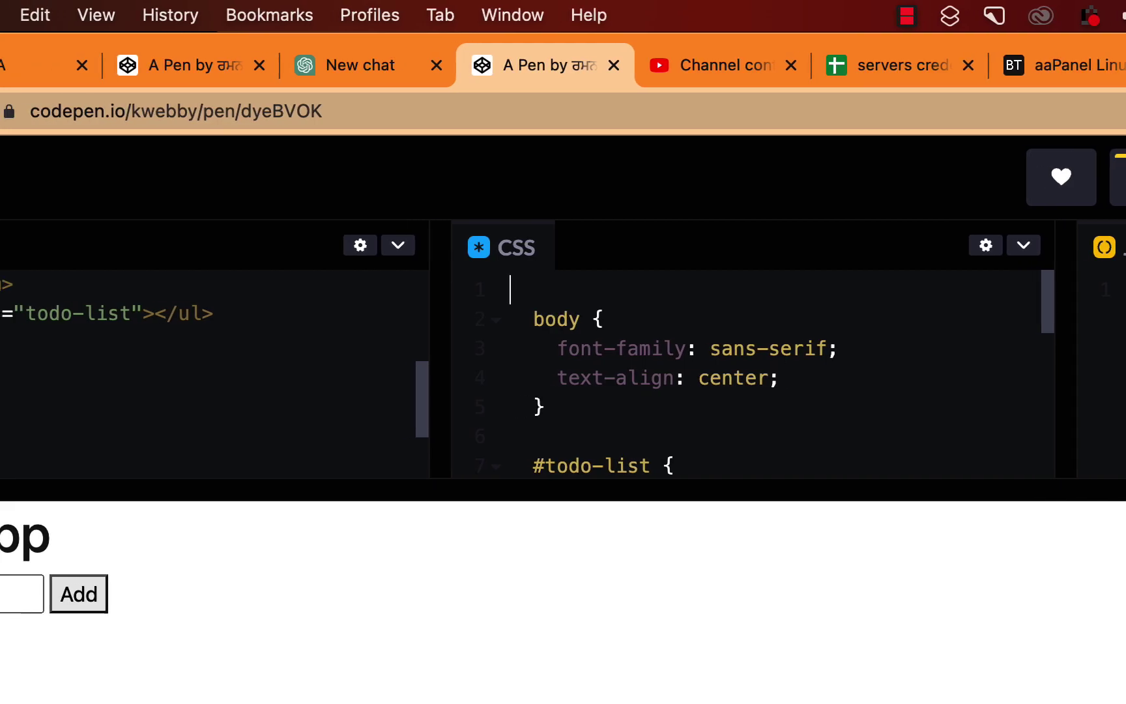
{"action": "left_click", "coordinate": [557, 65]}
{"action": "scroll", "coordinate": [792, 572], "scroll_direction": "down", "scroll_amount": 5}
{"action": "scroll", "coordinate": [823, 651], "scroll_direction": "down", "scroll_amount": 6}
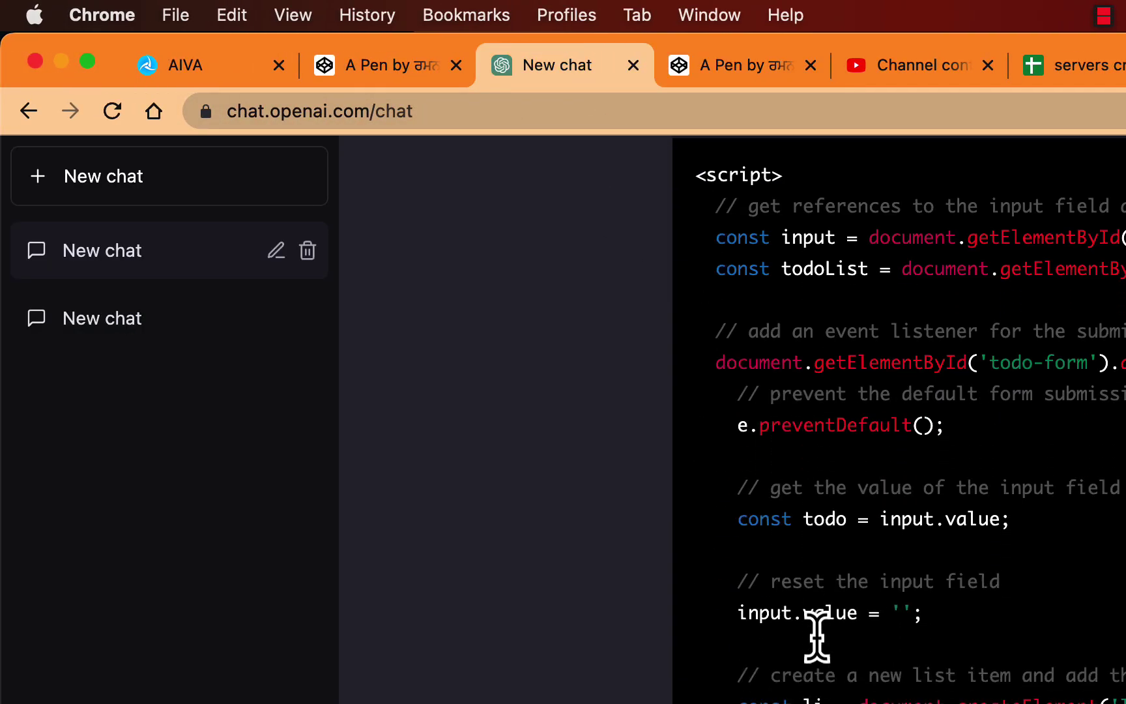
{"action": "scroll", "coordinate": [817, 642], "scroll_direction": "down", "scroll_amount": 2}
{"action": "scroll", "coordinate": [816, 634], "scroll_direction": "up", "scroll_amount": 2}
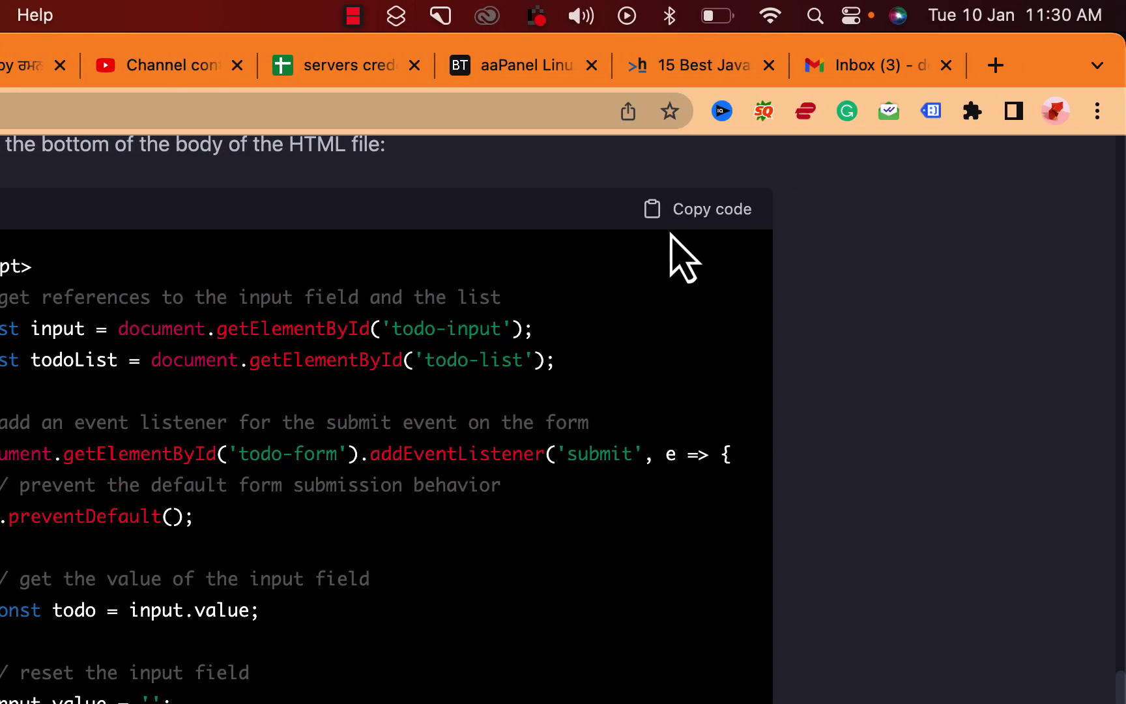
Paste the answer's JavaScript into the pen's JS editor and delete the closing </script> tag.
{"action": "left_click", "coordinate": [683, 211]}
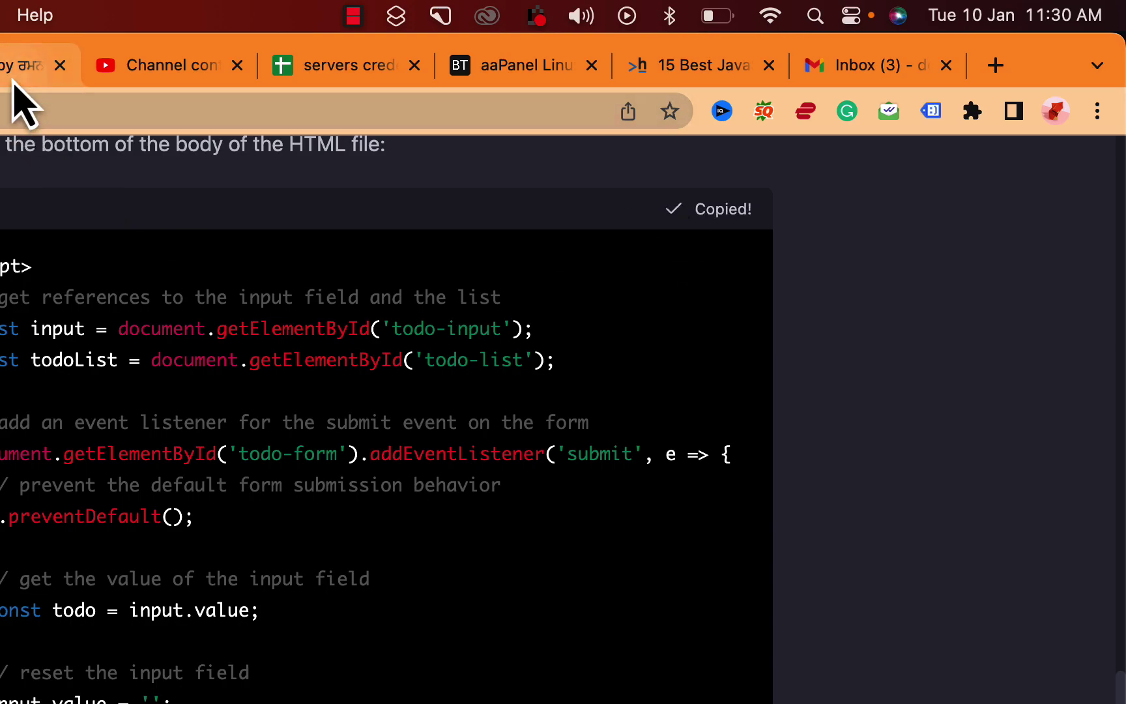
{"action": "left_click", "coordinate": [14, 71]}
{"action": "left_click", "coordinate": [763, 360]}
{"action": "key", "text": "super+v"}
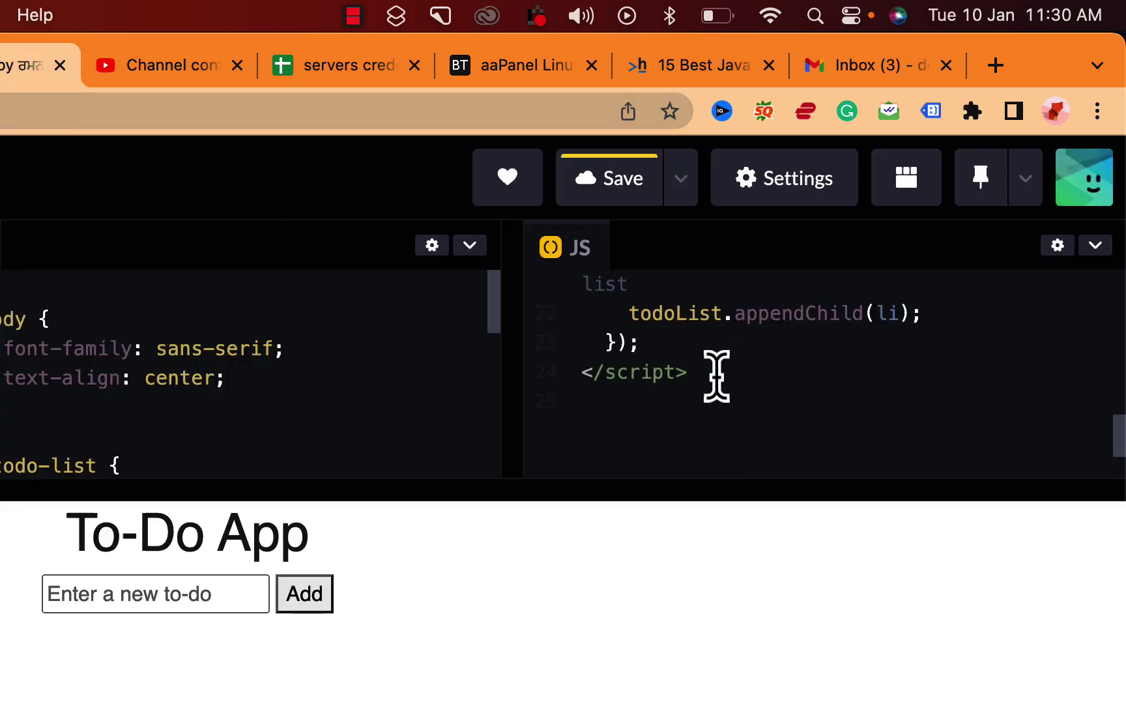
{"action": "left_click_drag", "start_coordinate": [716, 372], "coordinate": [580, 375]}
{"action": "key", "text": "BackSpace"}
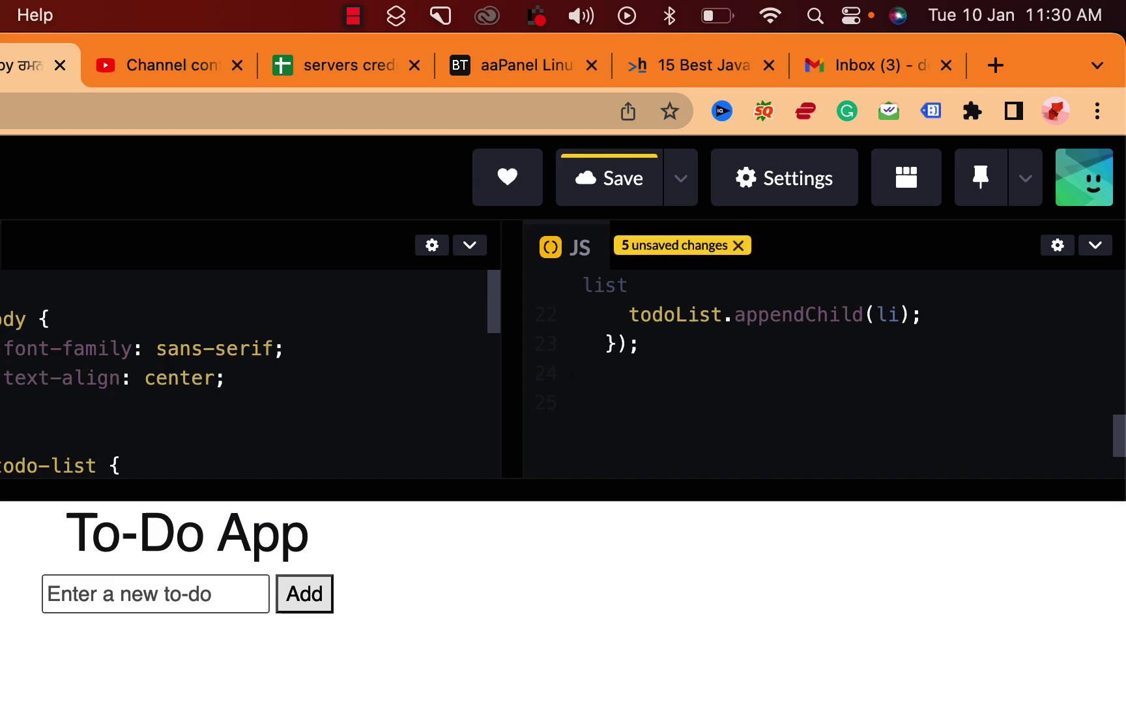
{"action": "scroll", "coordinate": [792, 370], "scroll_direction": "up", "scroll_amount": 10}
Remove the leftover opening <script> line from the JS editor.
{"action": "double_click", "coordinate": [623, 291]}
{"action": "triple_click", "coordinate": [623, 290]}
{"action": "key", "text": "BackSpace"}
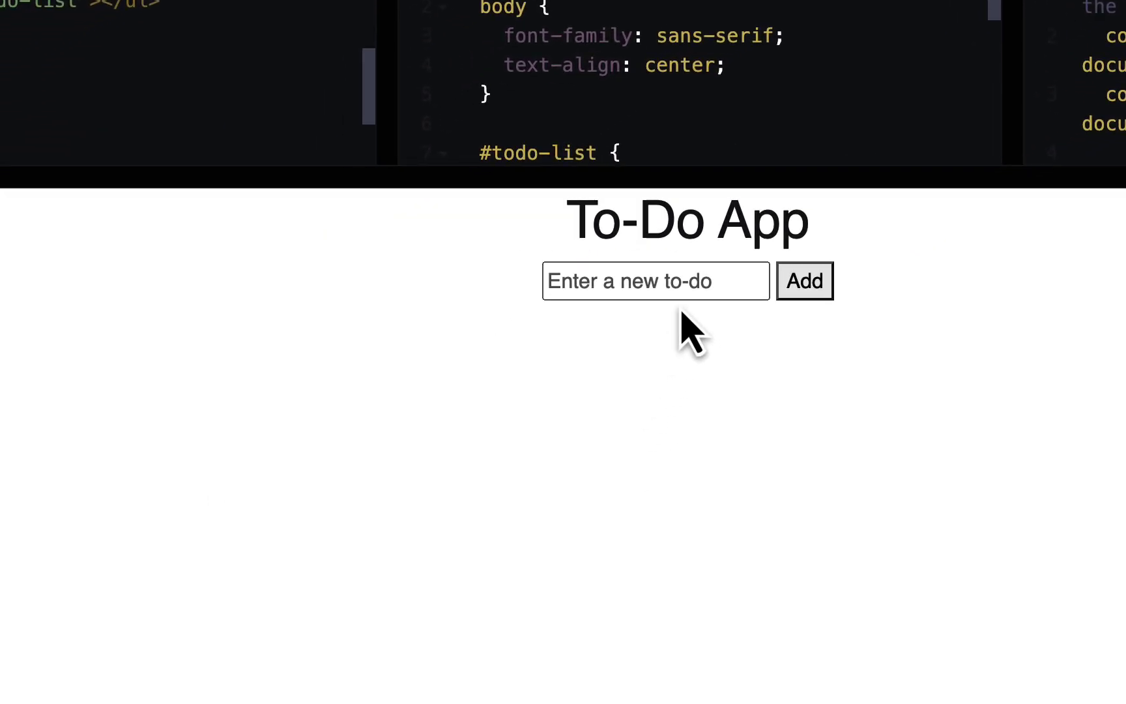
Test the preview with tasks Complete Assignment, Youtube Marketing and Plan Social media.
{"action": "left_click", "coordinate": [676, 290]}
{"action": "left_click", "coordinate": [683, 283]}
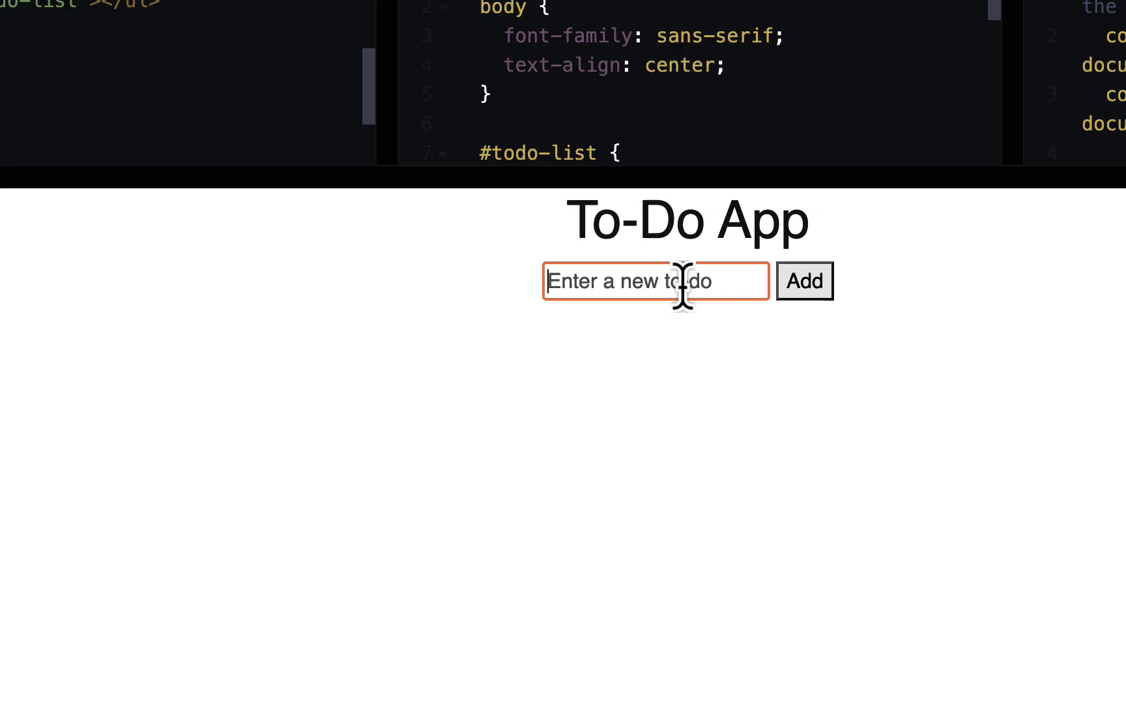
{"action": "type", "text": "P"}
{"action": "key", "text": "BackSpace"}
{"action": "type", "text": "A"}
{"action": "key", "text": "BackSpace"}
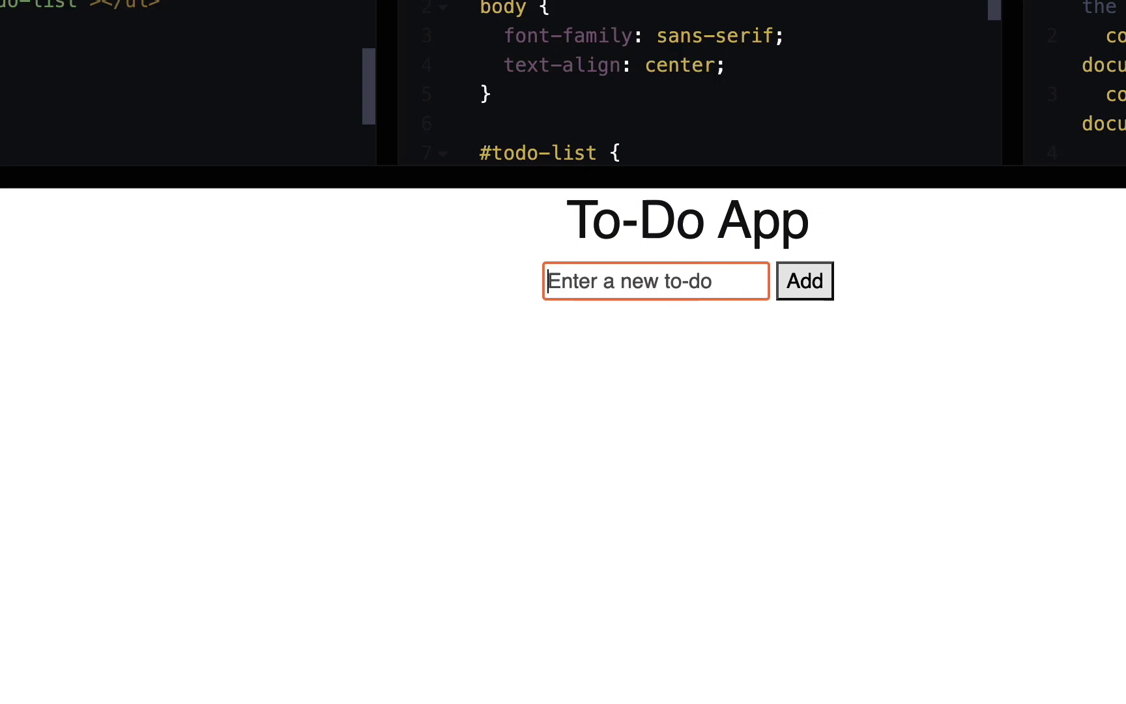
{"action": "type", "text": "Complete Assi"}
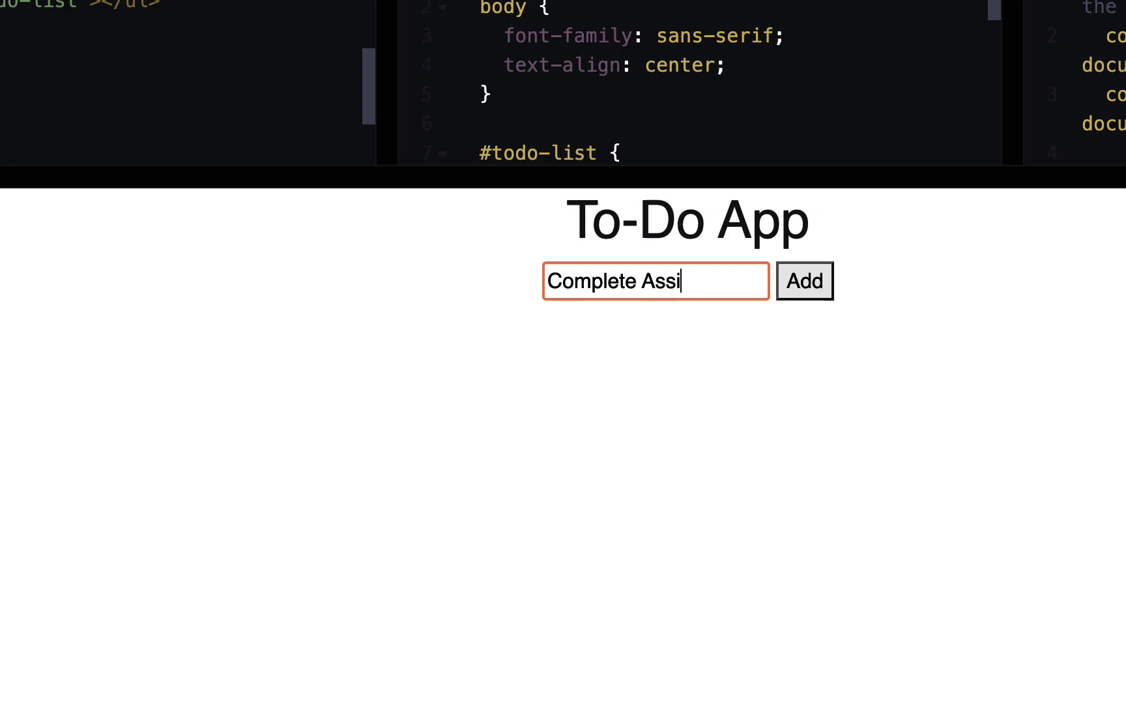
{"action": "type", "text": "ment"}
{"action": "left_click", "coordinate": [556, 281]}
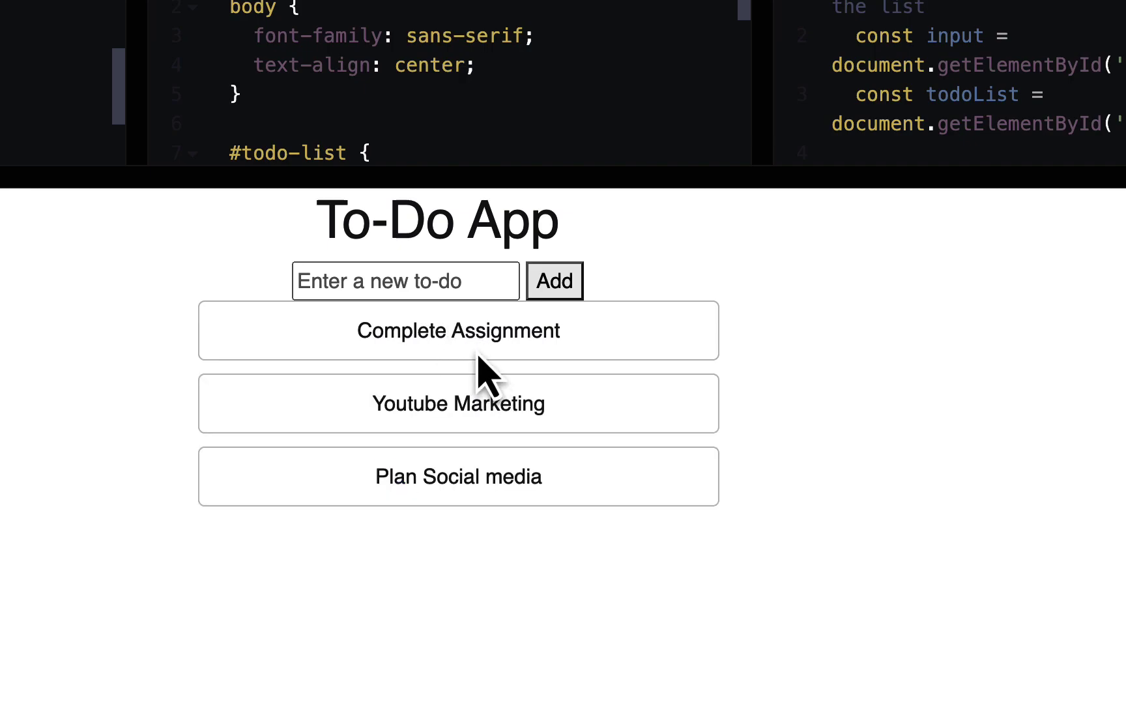
{"action": "triple_click", "coordinate": [464, 336]}
{"action": "left_click", "coordinate": [464, 405]}
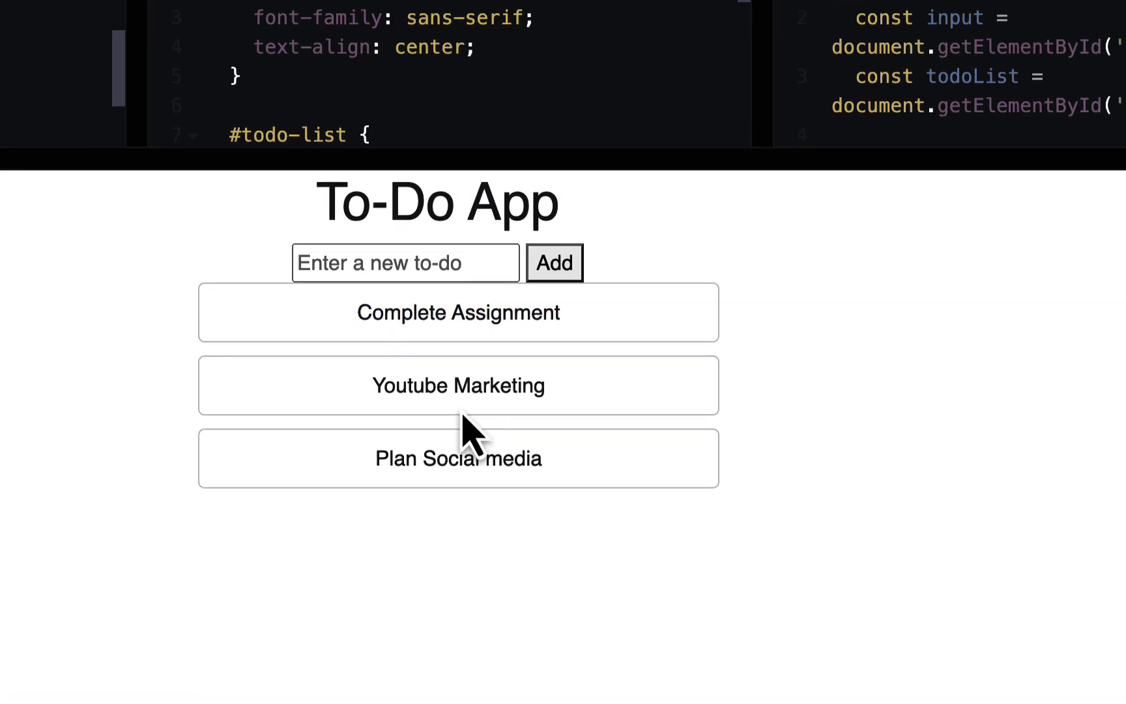
{"action": "left_click", "coordinate": [481, 343]}
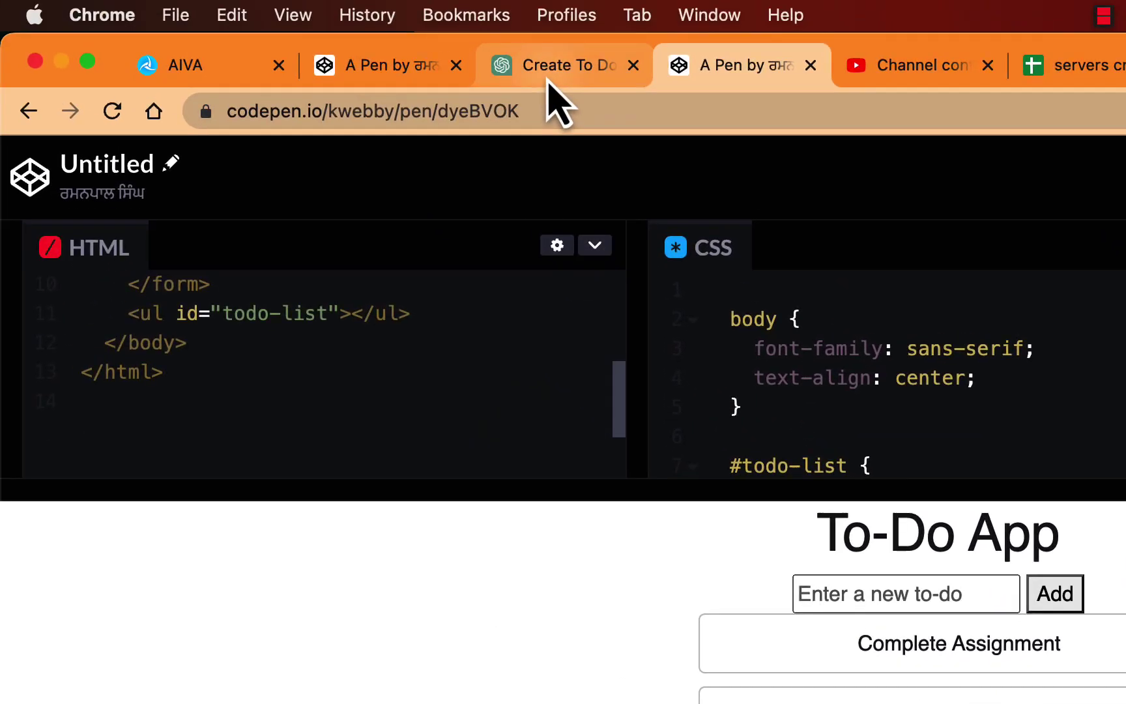
{"action": "left_click", "coordinate": [550, 66]}
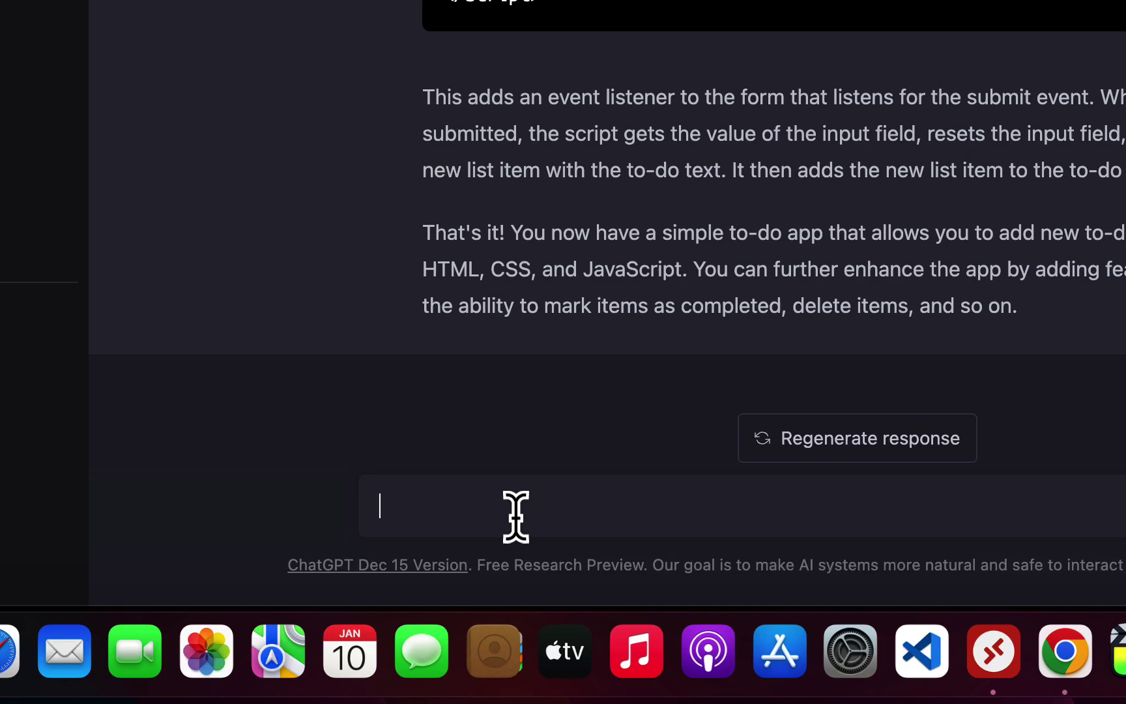
{"action": "type", "text": "a"}
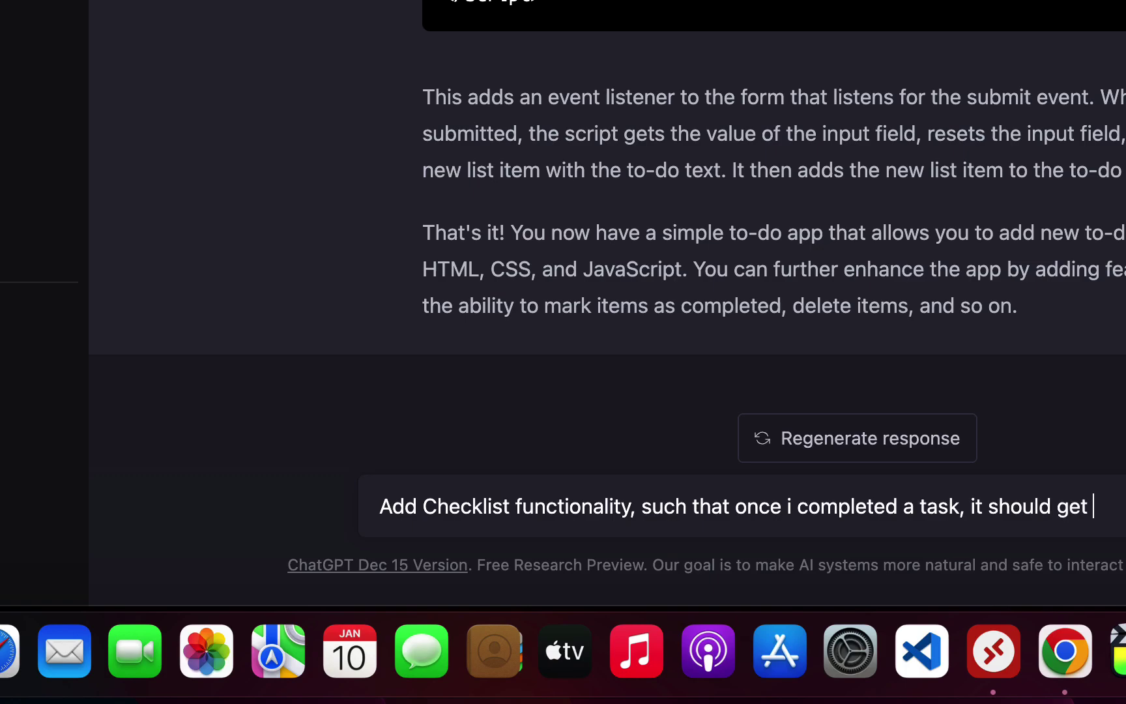
Send the follow-up asking for checklist items that are deleted once completed.
{"action": "key", "text": "Return"}
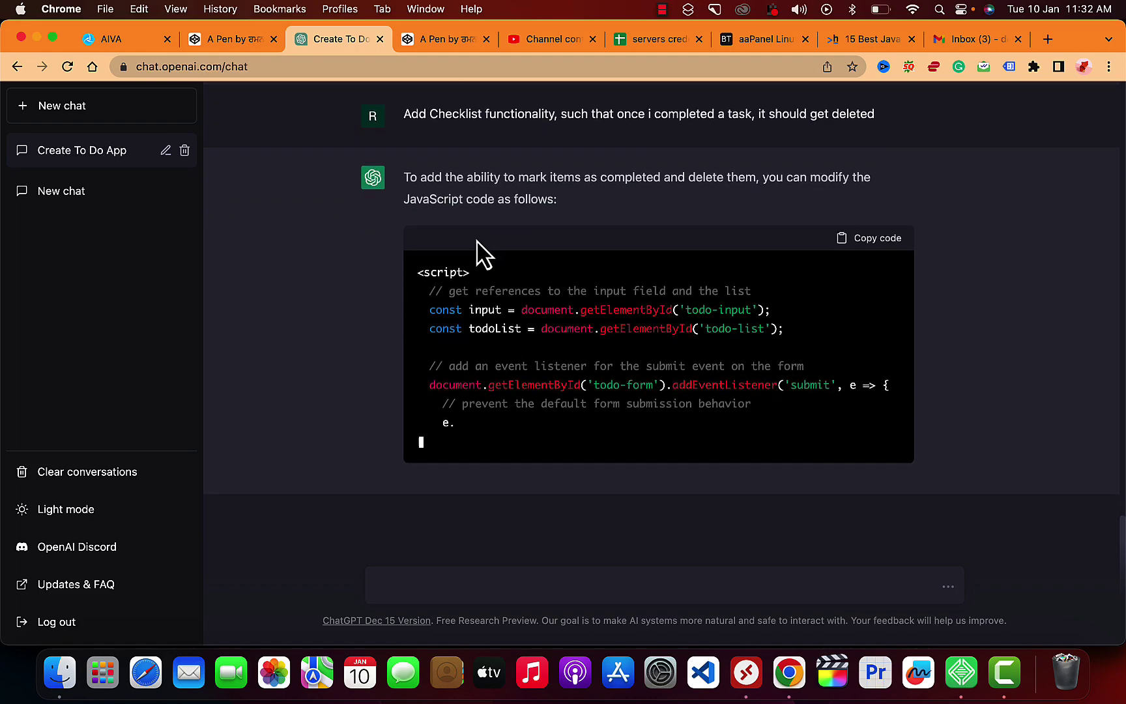
Paste ChatGPT's new checkbox JavaScript into the pen's JS editor.
{"action": "left_click", "coordinate": [475, 39]}
{"action": "scroll", "coordinate": [890, 256], "scroll_direction": "up", "scroll_amount": 2}
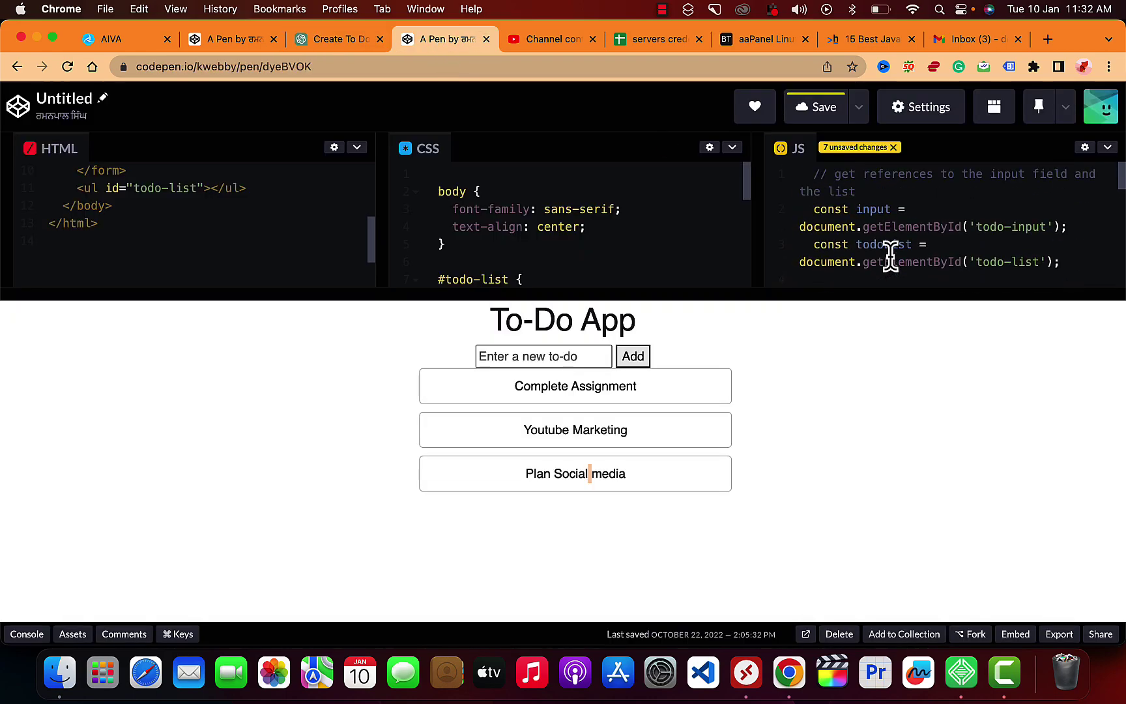
{"action": "scroll", "coordinate": [891, 255], "scroll_direction": "down", "scroll_amount": 1}
{"action": "scroll", "coordinate": [890, 254], "scroll_direction": "down", "scroll_amount": 2}
{"action": "scroll", "coordinate": [890, 255], "scroll_direction": "down", "scroll_amount": 3}
{"action": "scroll", "coordinate": [890, 255], "scroll_direction": "down", "scroll_amount": 3}
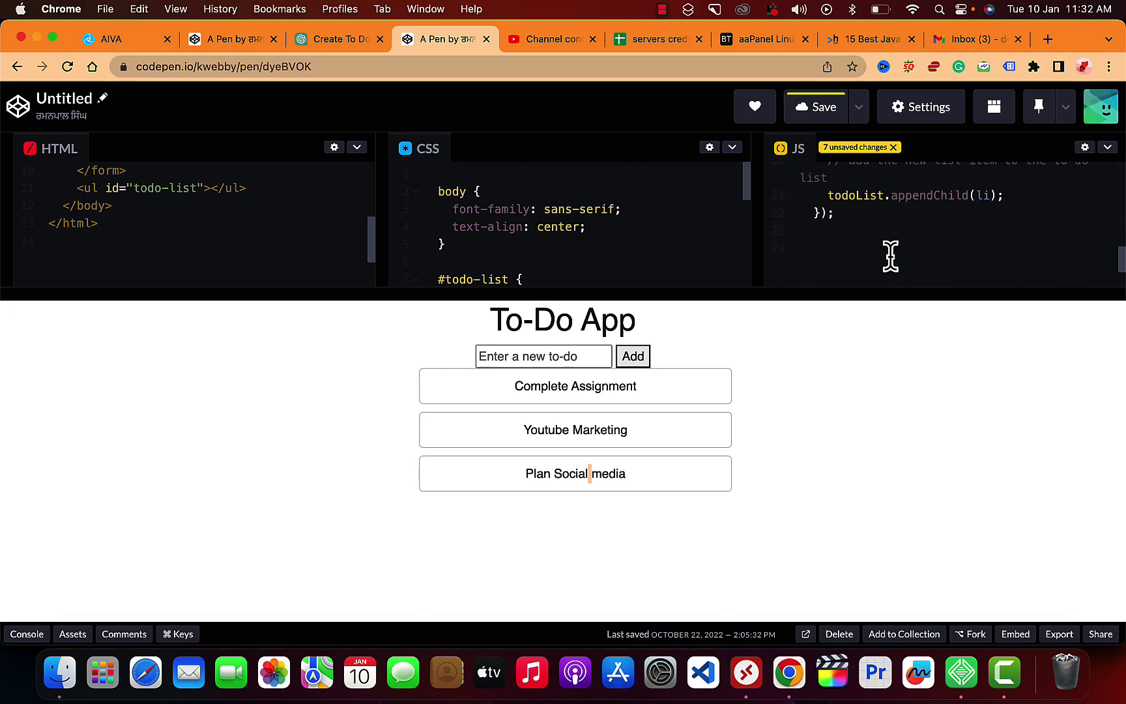
{"action": "scroll", "coordinate": [893, 264], "scroll_direction": "up", "scroll_amount": 3}
{"action": "left_click_drag", "start_coordinate": [897, 297], "coordinate": [933, 379]}
{"action": "scroll", "coordinate": [933, 308], "scroll_direction": "up", "scroll_amount": 3}
{"action": "left_click", "coordinate": [334, 39]}
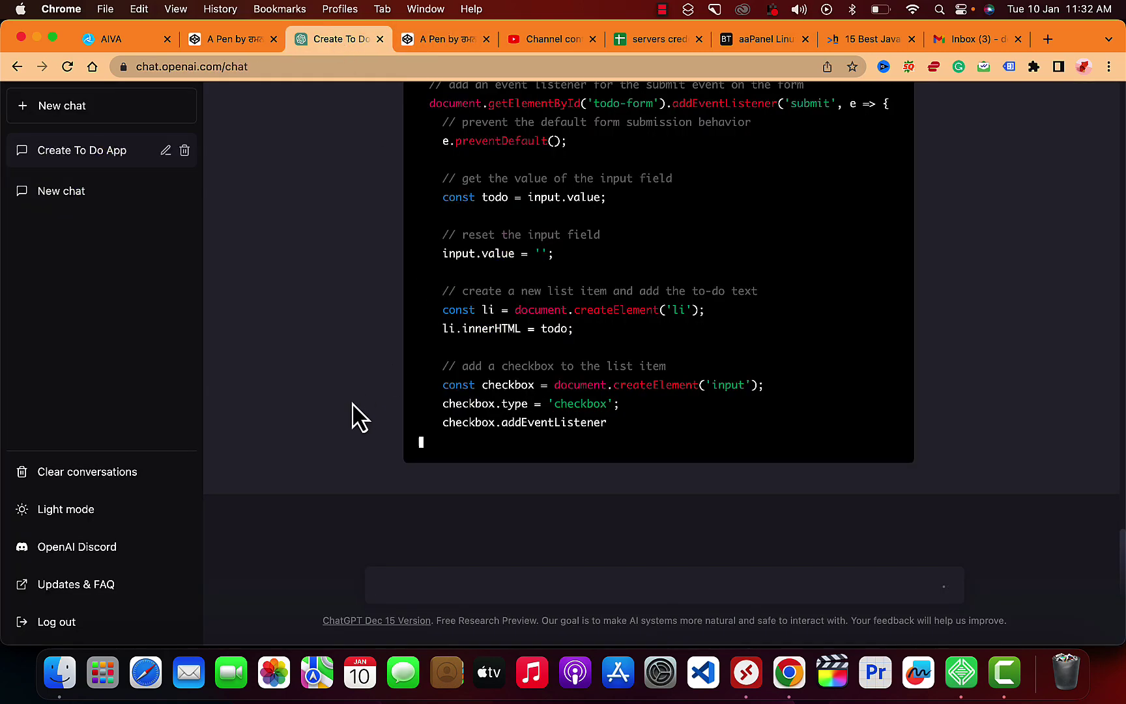
{"action": "scroll", "coordinate": [359, 419], "scroll_direction": "up", "scroll_amount": 3}
{"action": "scroll", "coordinate": [359, 419], "scroll_direction": "down", "scroll_amount": 2}
{"action": "scroll", "coordinate": [359, 419], "scroll_direction": "up", "scroll_amount": 3}
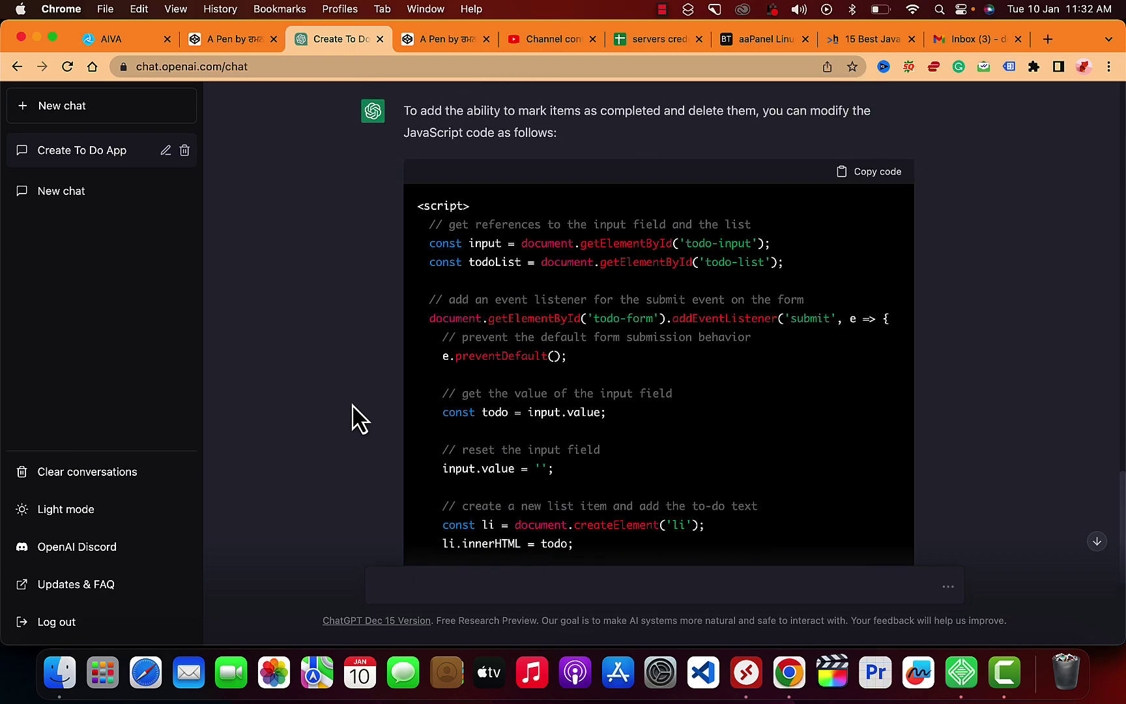
{"action": "scroll", "coordinate": [359, 419], "scroll_direction": "down", "scroll_amount": 1}
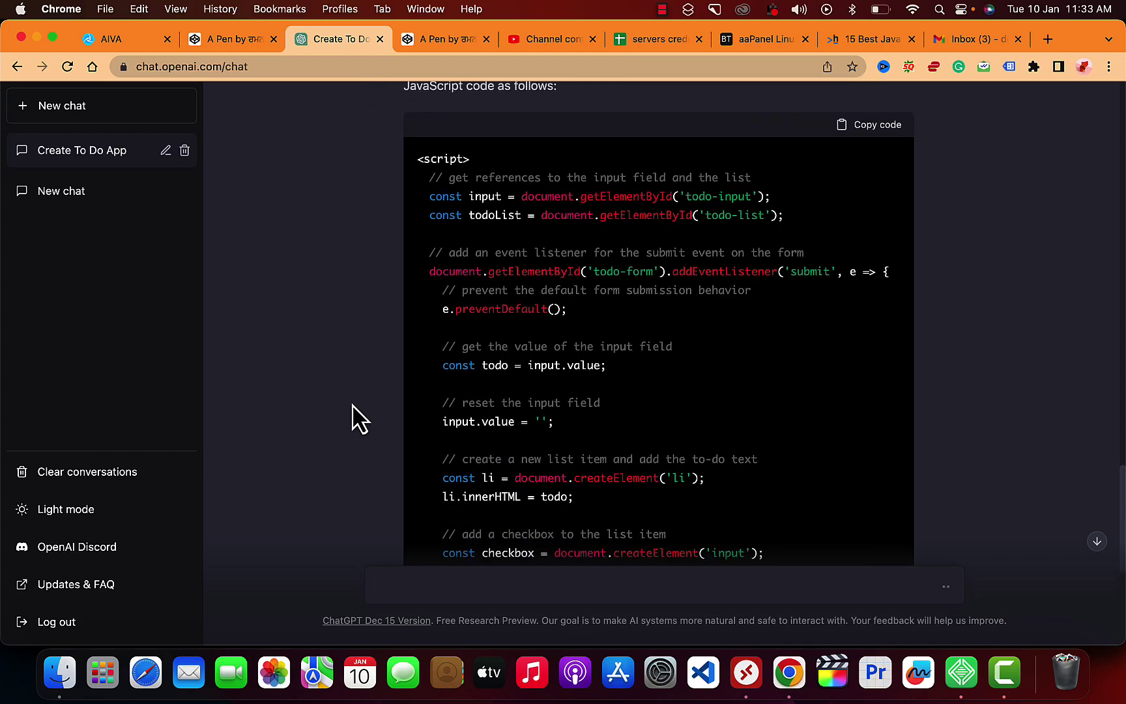
{"action": "scroll", "coordinate": [495, 504], "scroll_direction": "up", "scroll_amount": 5}
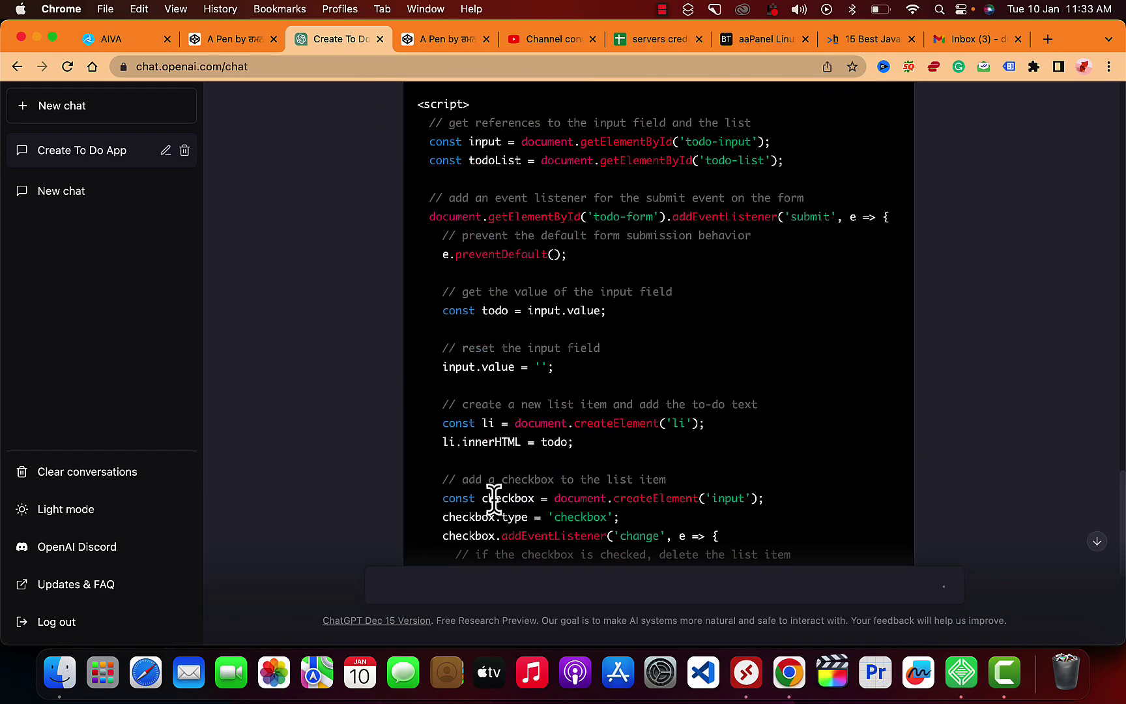
{"action": "scroll", "coordinate": [495, 499], "scroll_direction": "up", "scroll_amount": 4}
{"action": "left_click", "coordinate": [443, 39]}
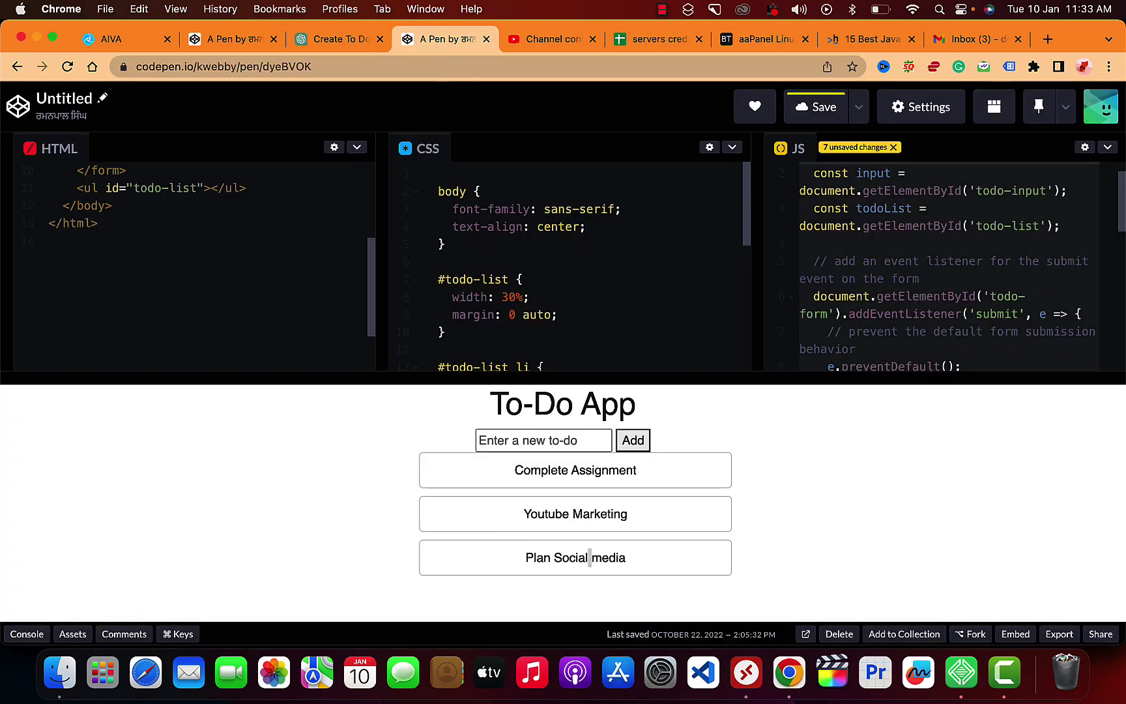
{"action": "scroll", "coordinate": [837, 299], "scroll_direction": "down", "scroll_amount": 10}
{"action": "left_click", "coordinate": [799, 307]}
{"action": "scroll", "coordinate": [829, 264], "scroll_direction": "up", "scroll_amount": 15}
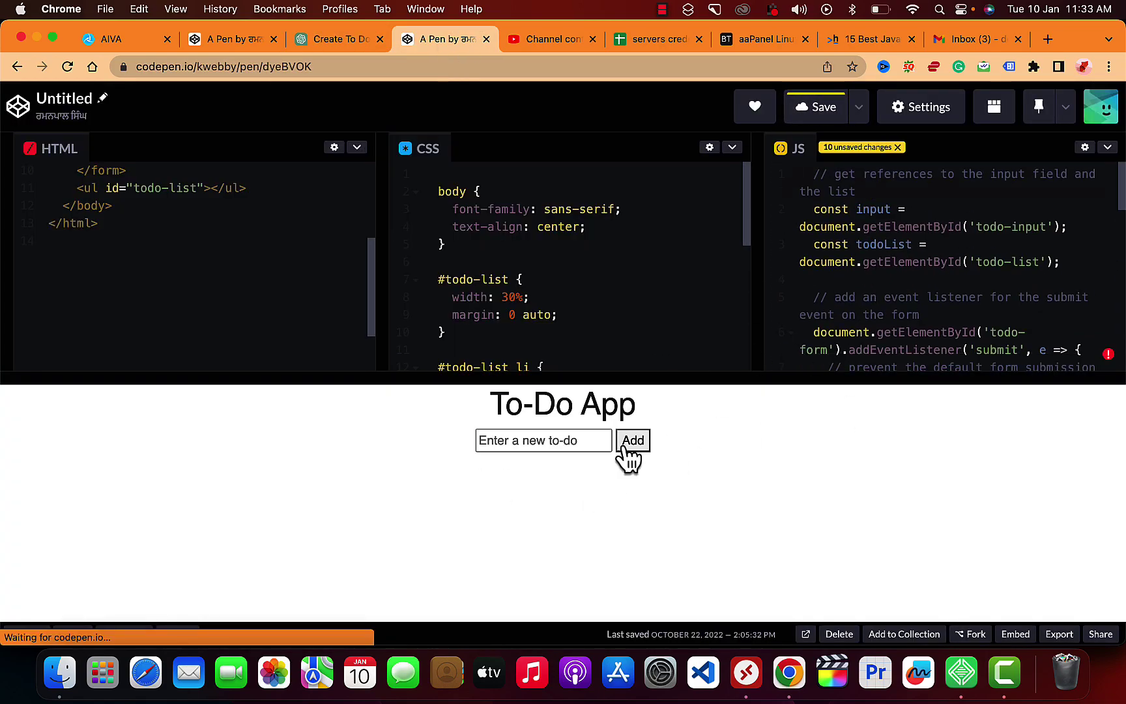
Add Complete Assignment as a test task so it appears with a checkbox.
{"action": "left_click", "coordinate": [537, 442]}
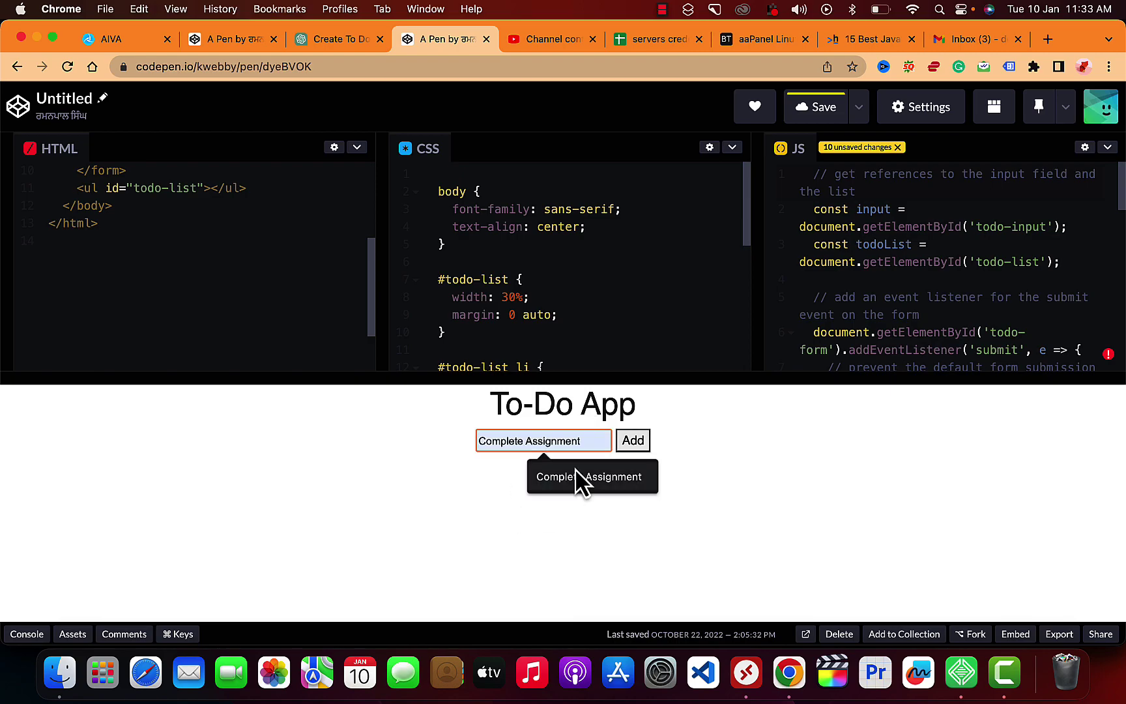
{"action": "left_click", "coordinate": [575, 473]}
{"action": "left_click", "coordinate": [634, 440]}
{"action": "left_click", "coordinate": [565, 442]}
{"action": "type", "text": "Youtube M"}
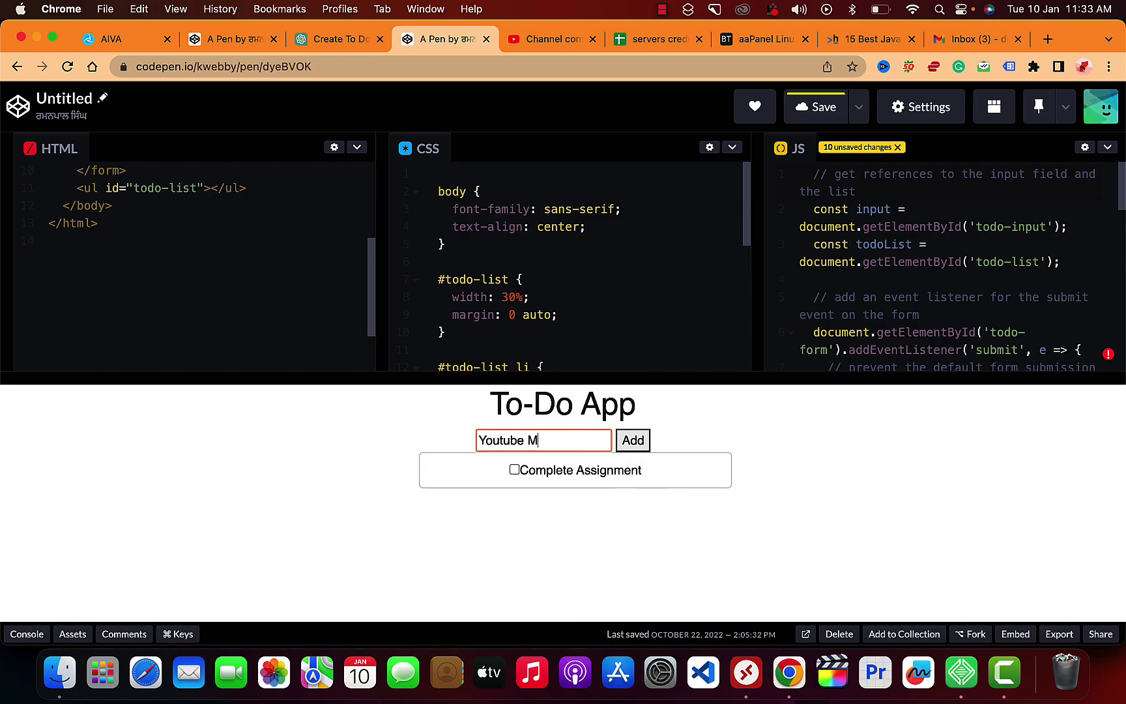
{"action": "key", "text": "Return"}
{"action": "left_click", "coordinate": [621, 449]}
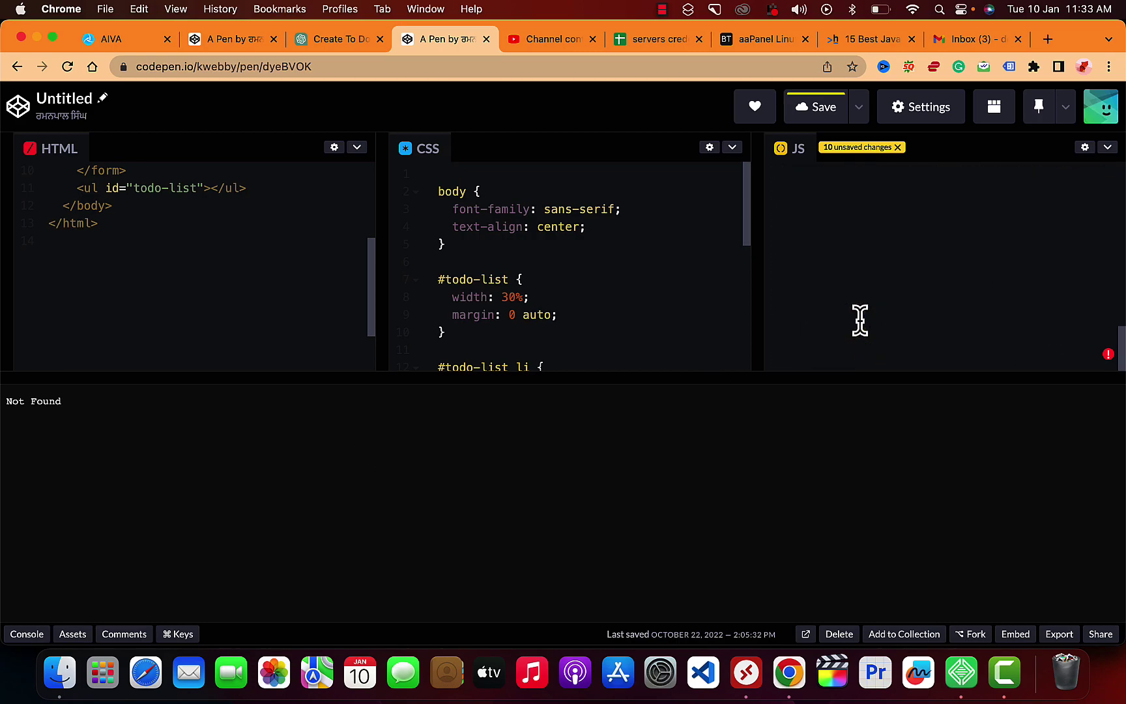
{"action": "right_click", "coordinate": [710, 335]}
{"action": "left_click", "coordinate": [907, 345]}
{"action": "left_click", "coordinate": [342, 39]}
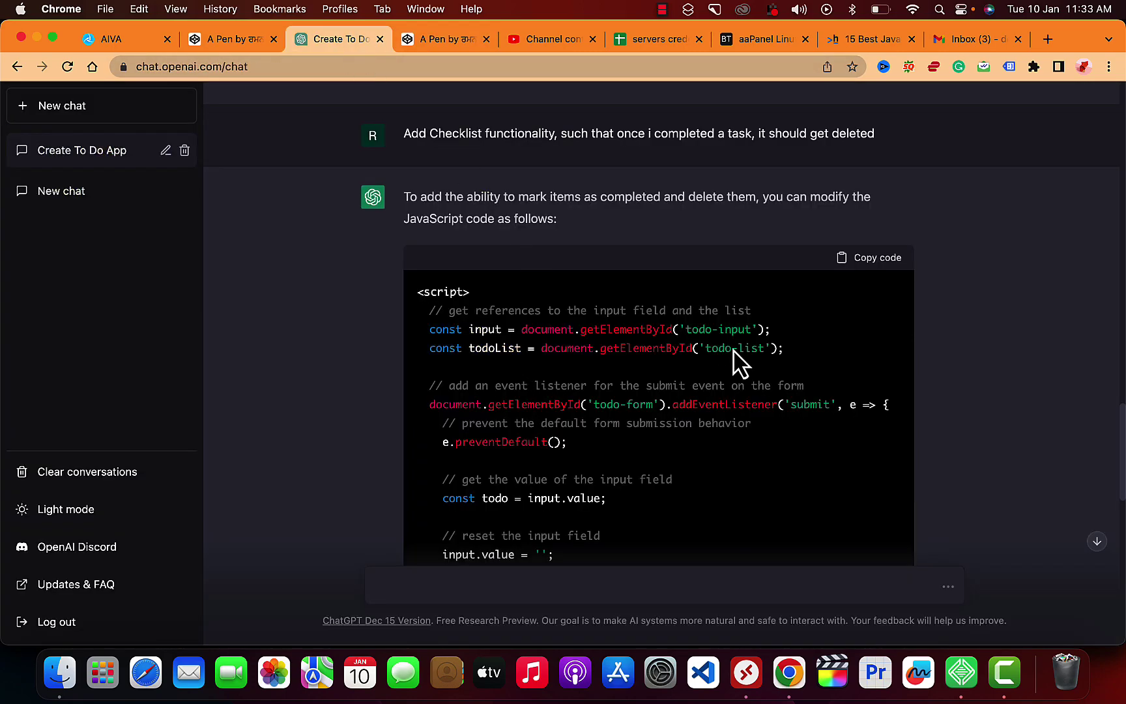
{"action": "type", "text": "Youtube marketing"}
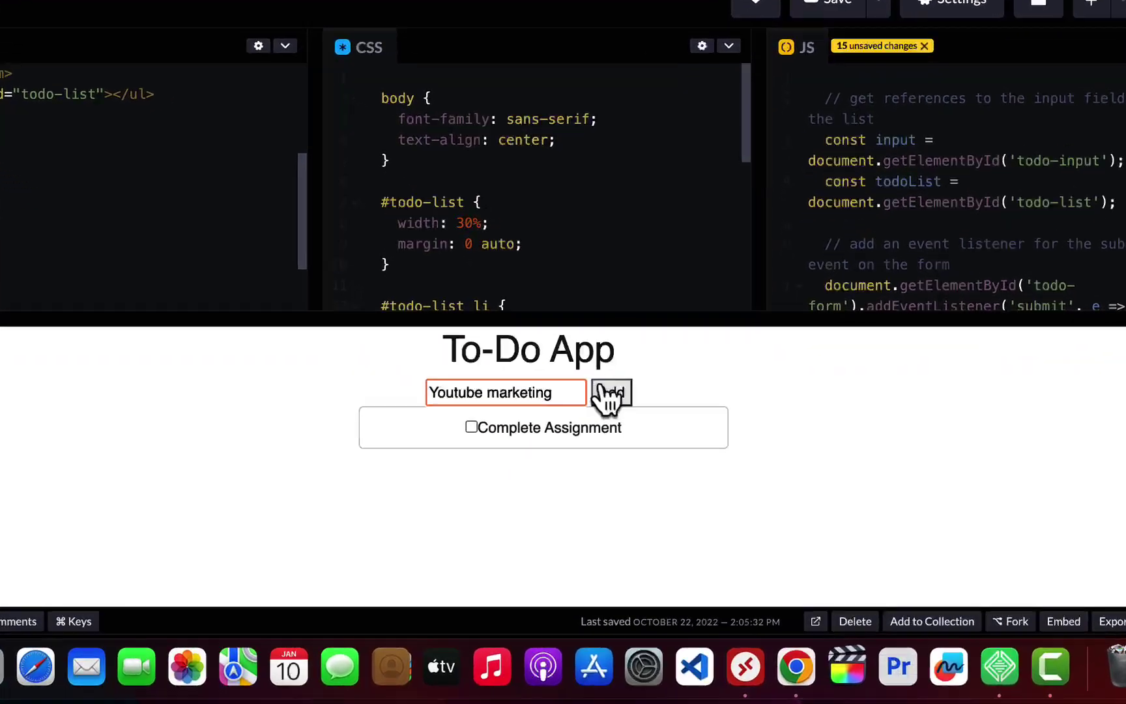
Add 'Youtube marketing' and 'Check Emails' as test tasks.
{"action": "left_click", "coordinate": [633, 440]}
{"action": "left_click", "coordinate": [530, 442]}
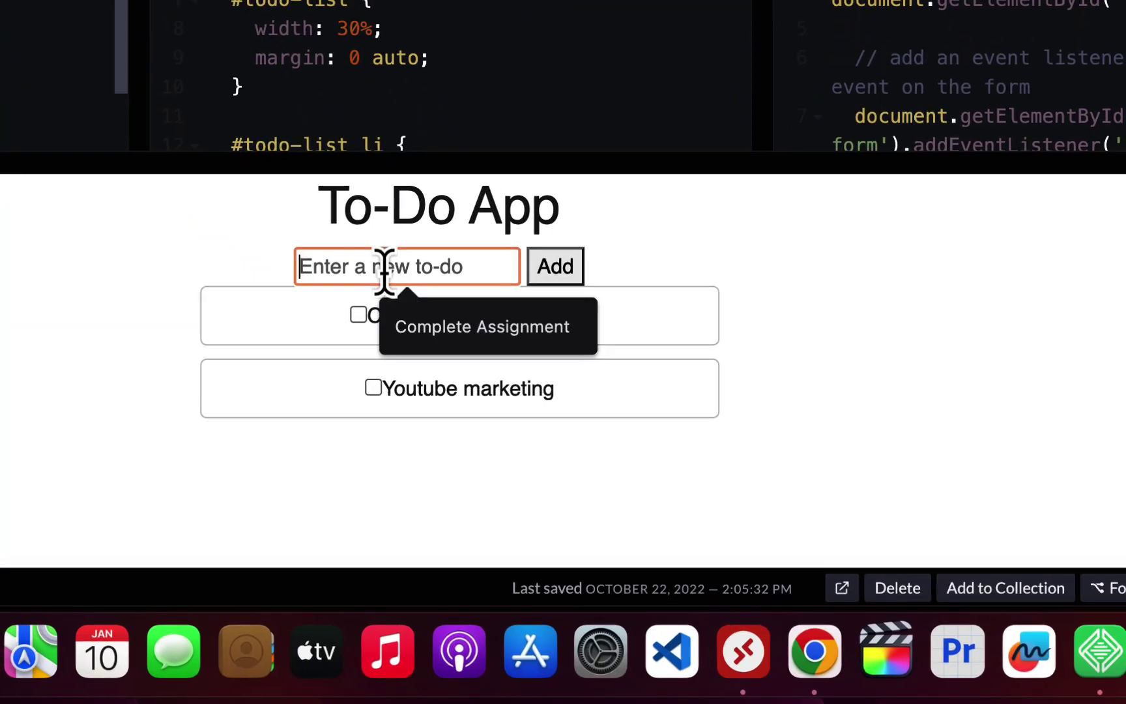
{"action": "type", "text": "G"}
{"action": "type", "text": "o"}
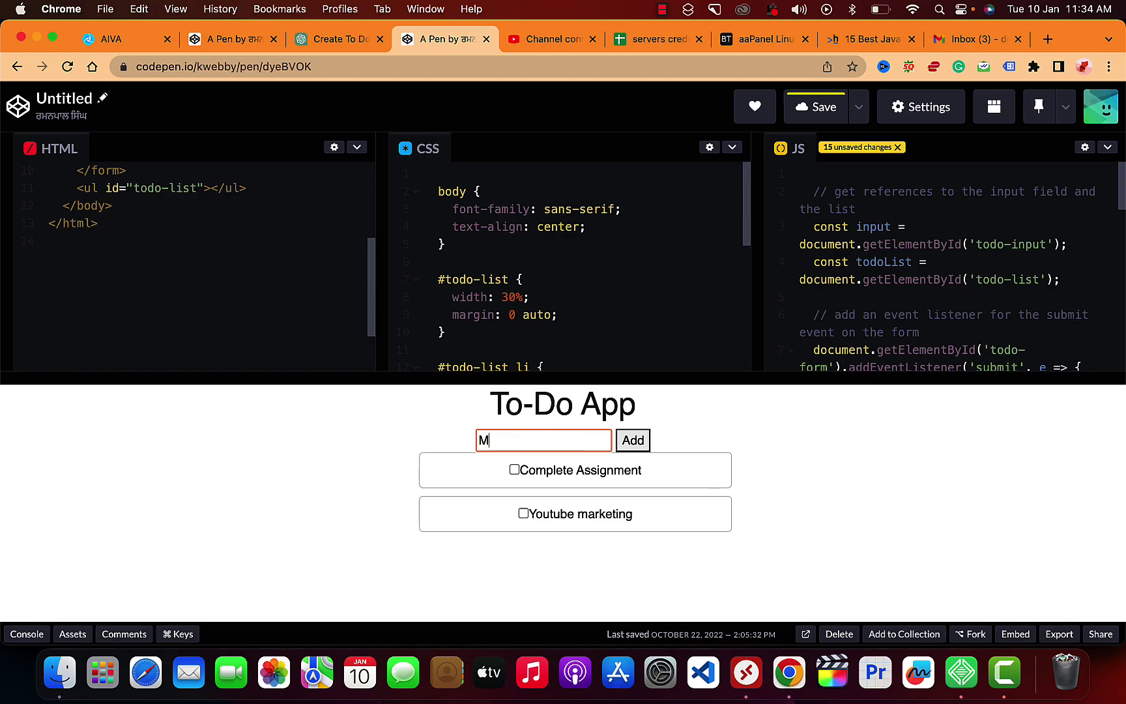
{"action": "key", "text": "BackSpace"}
{"action": "key", "text": "BackSpace"}
{"action": "key", "text": "BackSpace"}
{"action": "key", "text": "BackSpace"}
{"action": "key", "text": "BackSpace"}
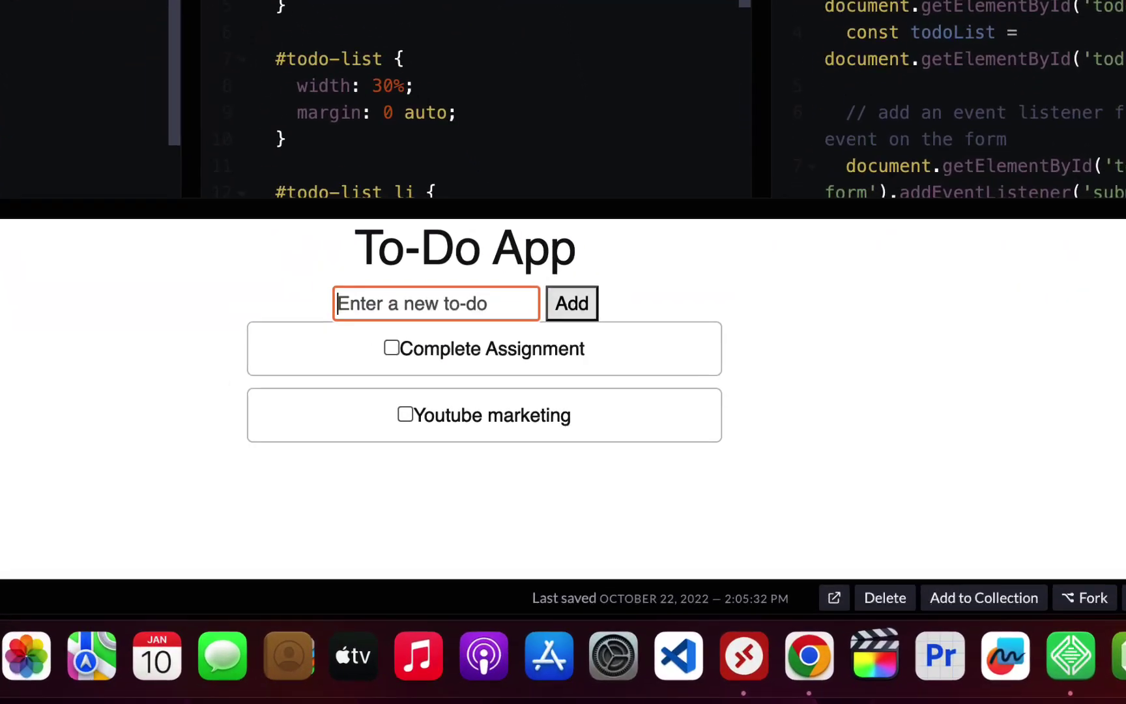
{"action": "type", "text": "Check Em"}
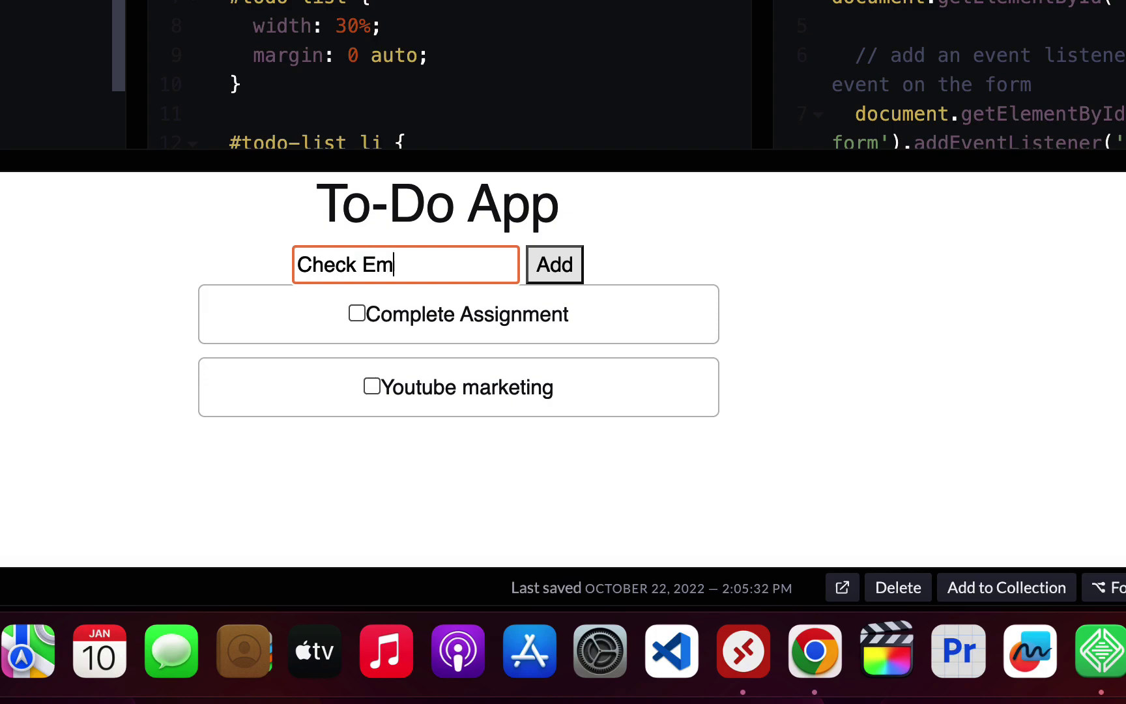
{"action": "type", "text": "ails"}
{"action": "key", "text": "Return"}
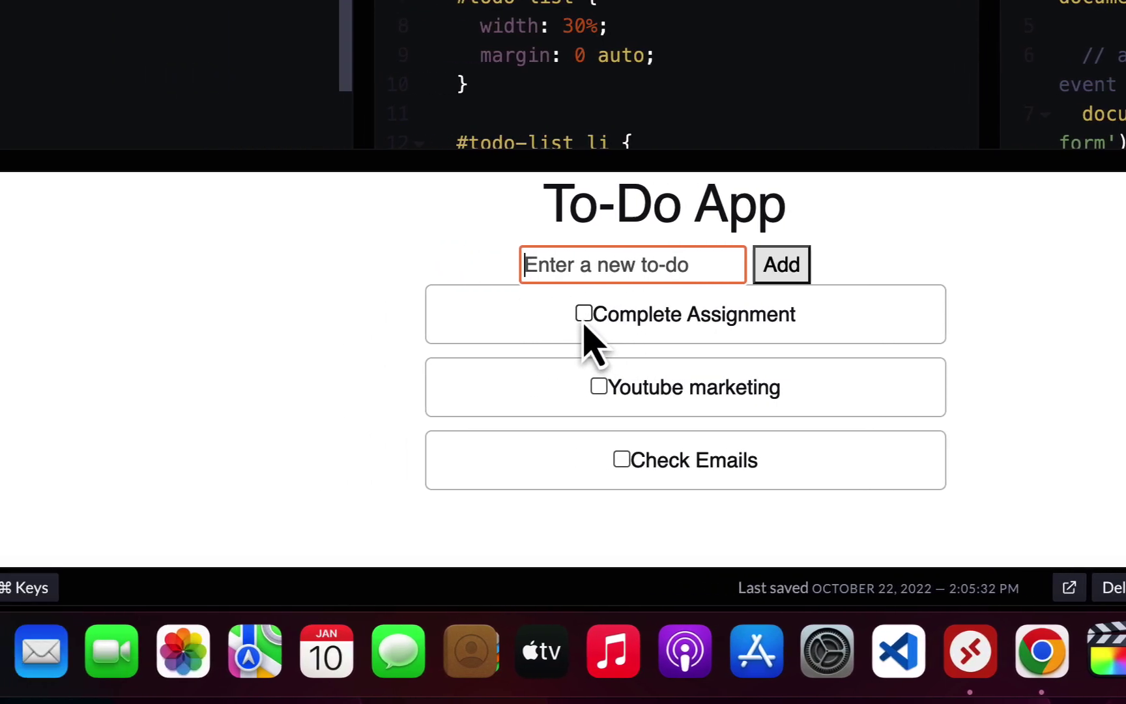
Tick Complete Assignment, Youtube marketing and Check Emails to delete all three.
{"action": "left_click", "coordinate": [584, 315]}
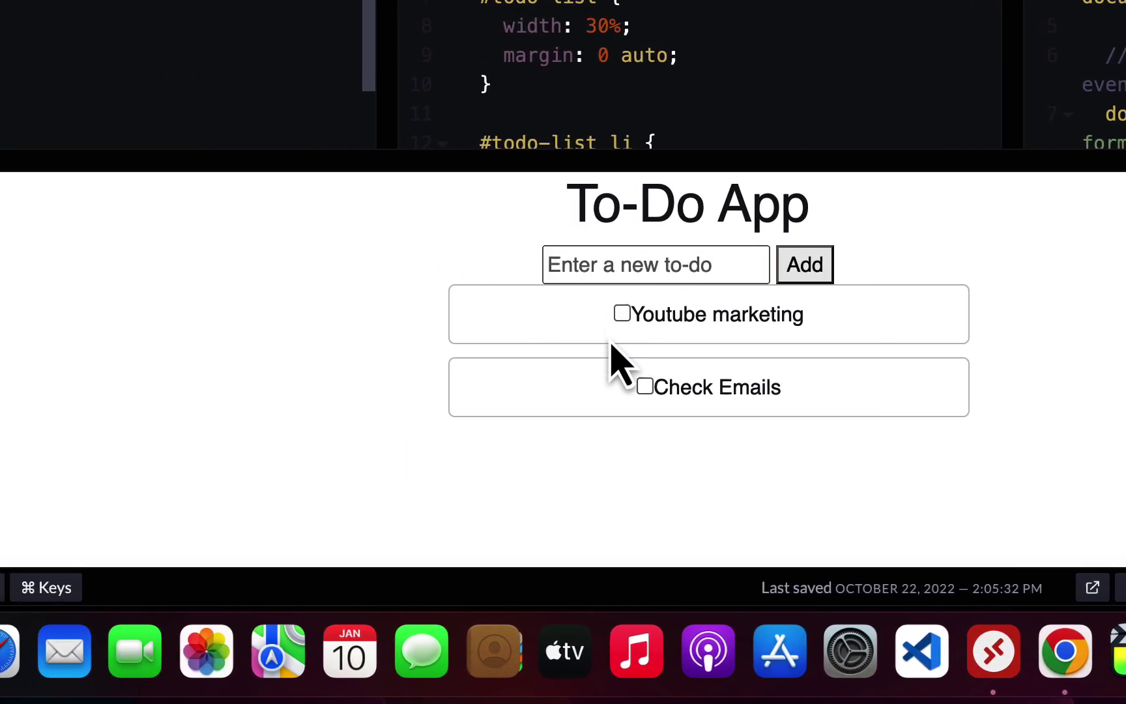
{"action": "left_click", "coordinate": [623, 314]}
{"action": "left_click", "coordinate": [645, 316]}
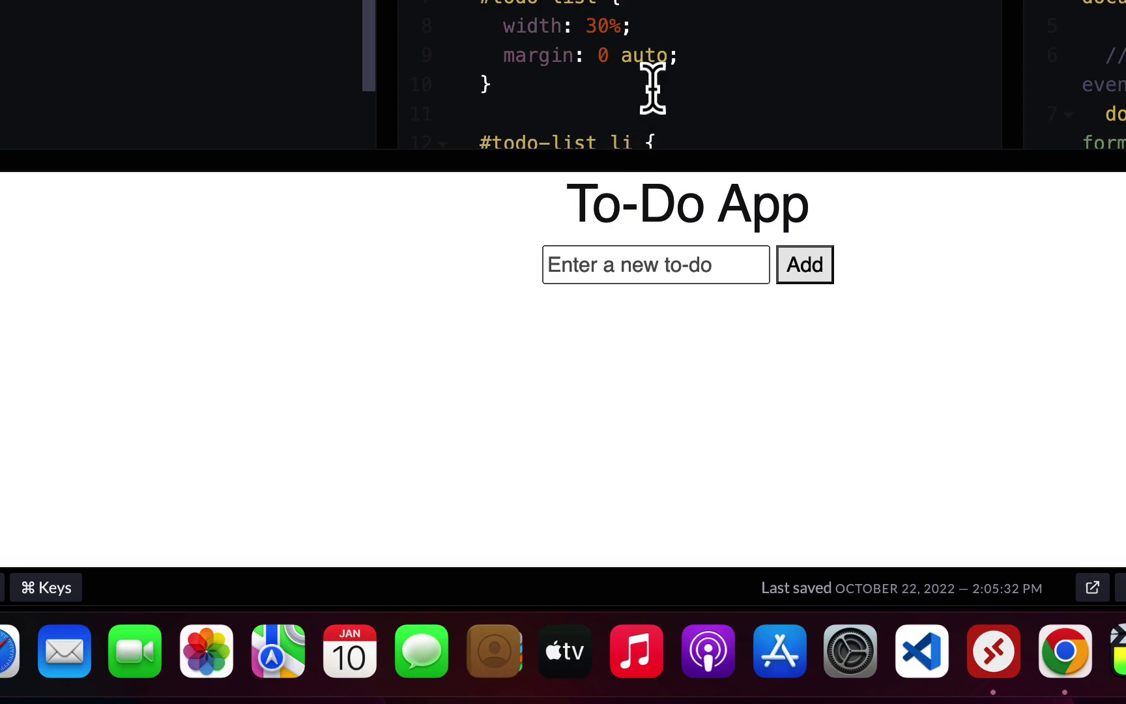
{"action": "scroll", "coordinate": [652, 88], "scroll_direction": "down", "scroll_amount": 3}
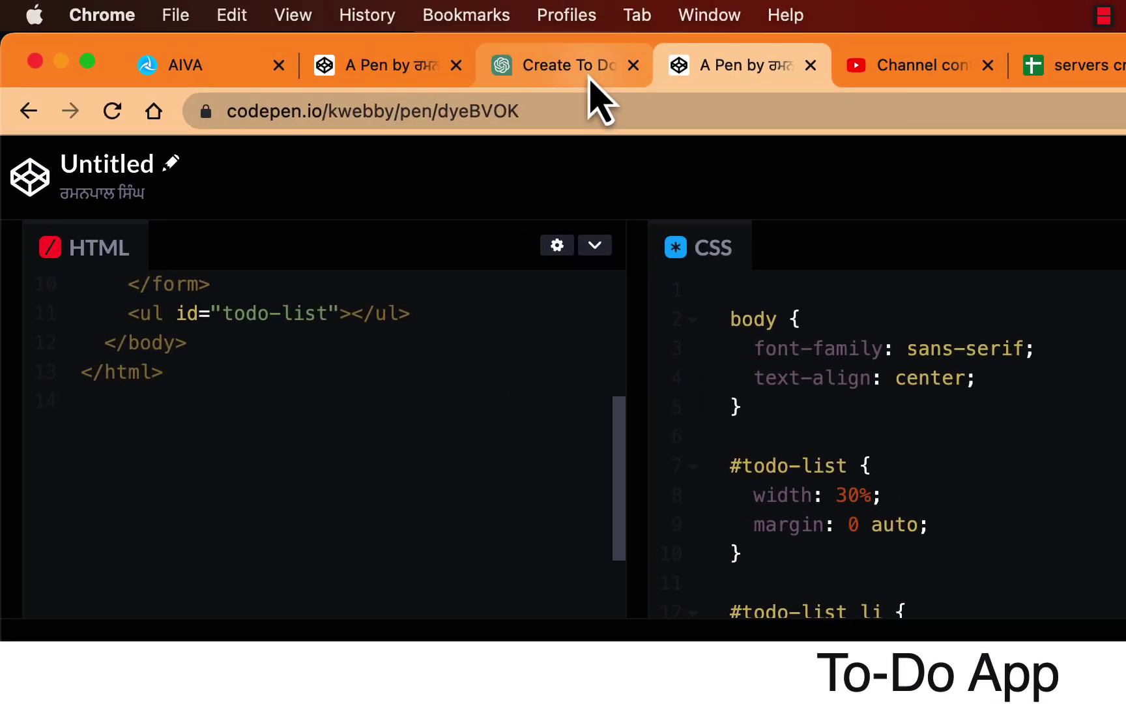
{"action": "left_click", "coordinate": [589, 78]}
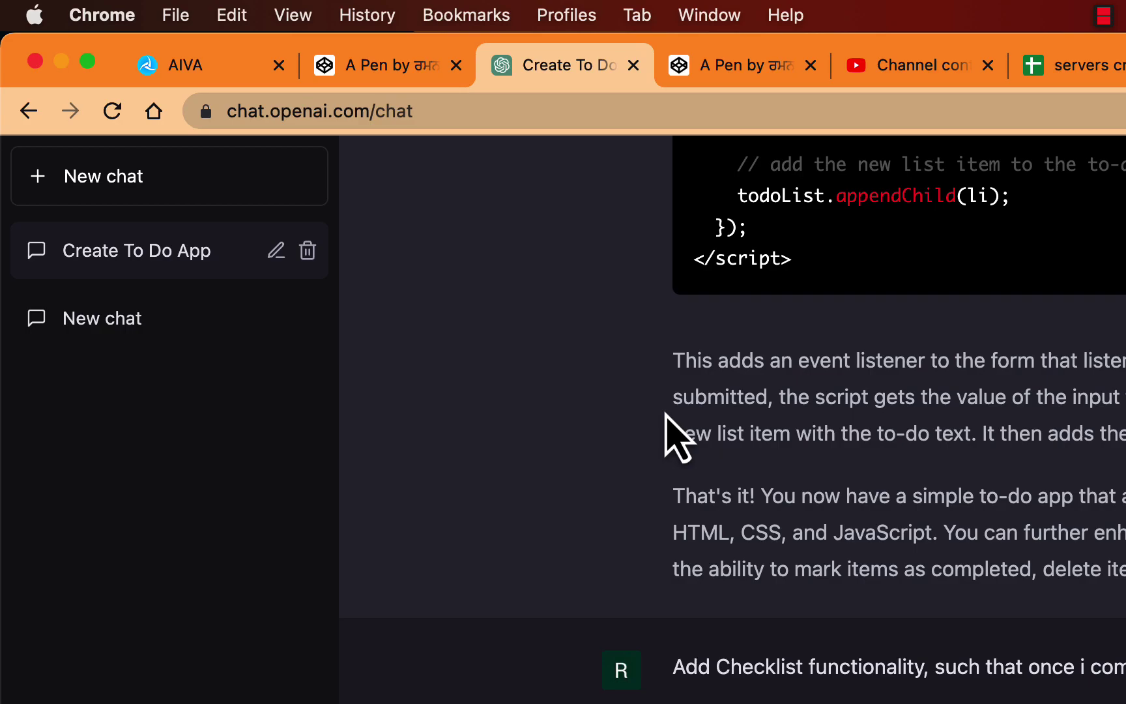
{"action": "key", "text": "ctrl+Tab"}
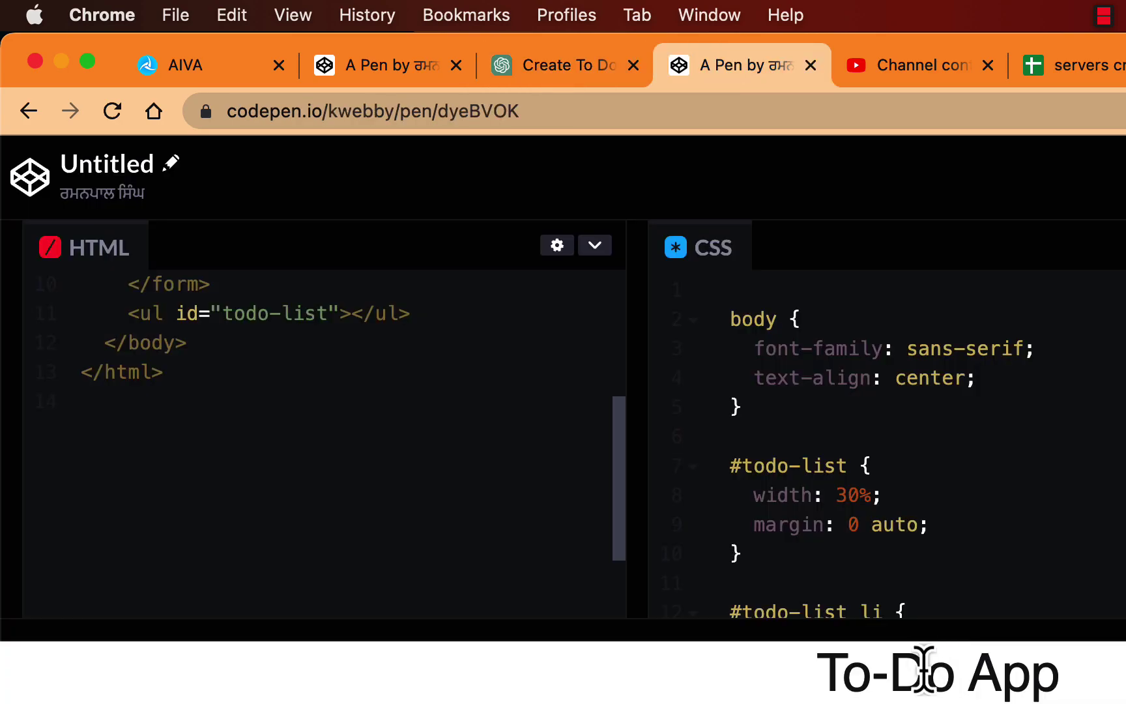